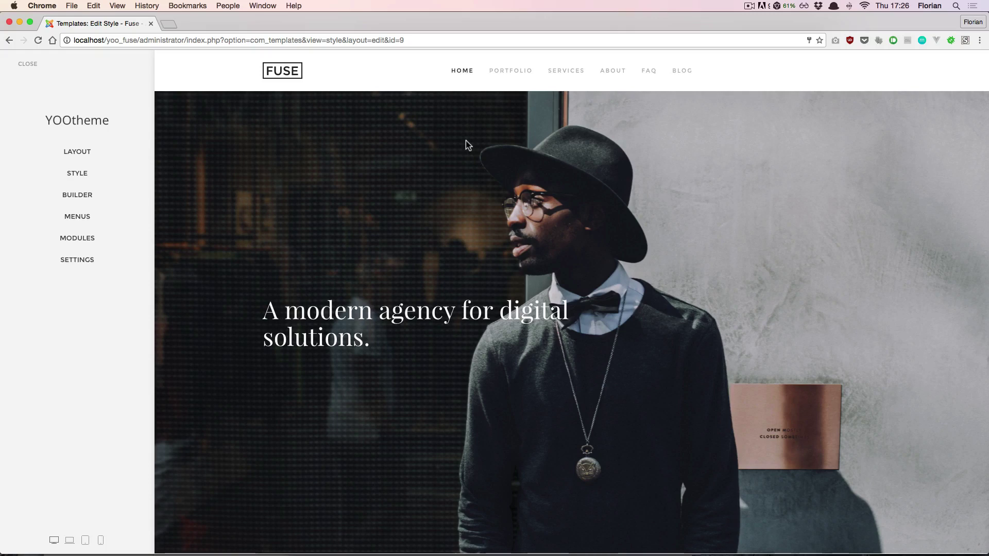
Open the Layout panel listing the Site, Header, Mobile, Top, Sidebar, Bottom and Footer sections.
{"action": "left_click", "coordinate": [110, 154]}
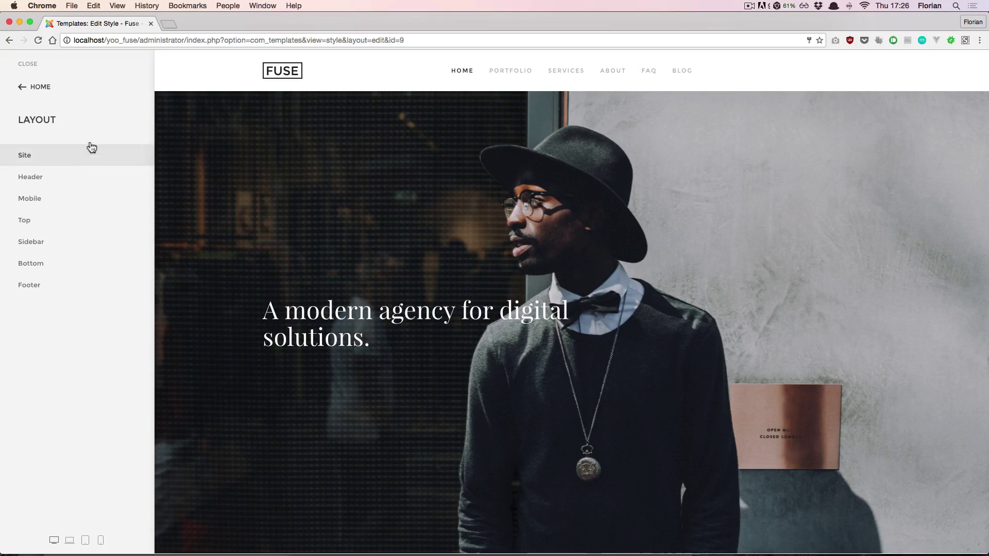
In the Site settings, replace the FUSE logo text with North.
{"action": "left_click", "coordinate": [61, 156]}
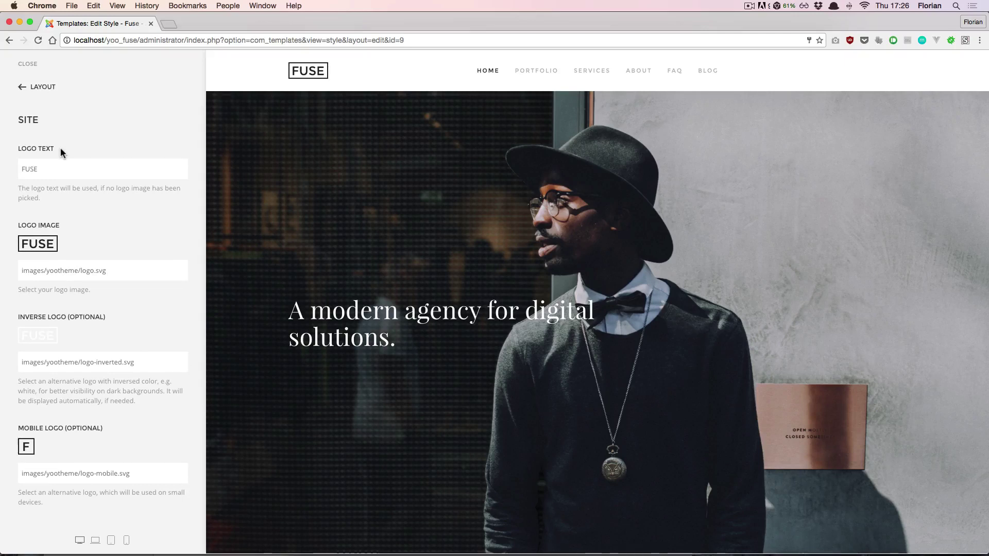
{"action": "double_click", "coordinate": [78, 168]}
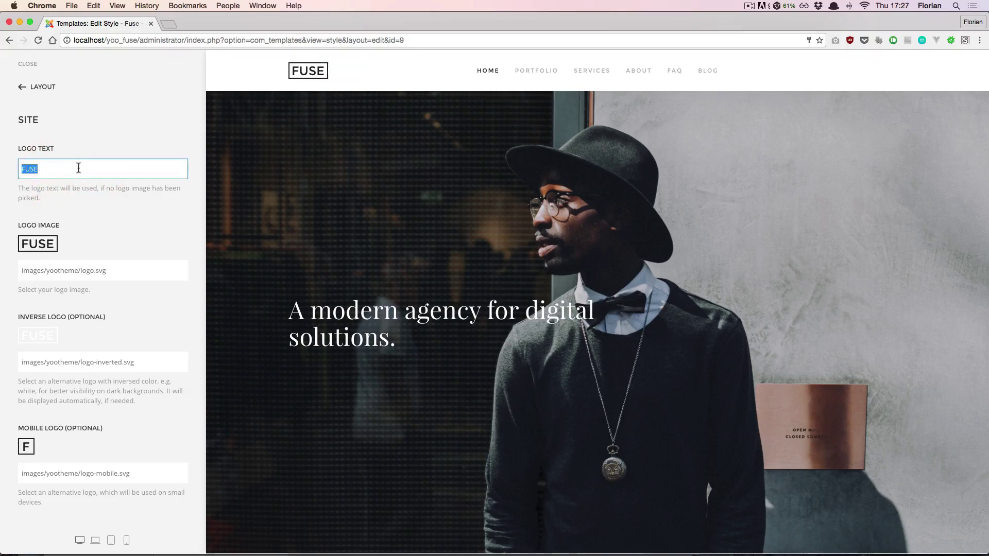
{"action": "type", "text": "North"}
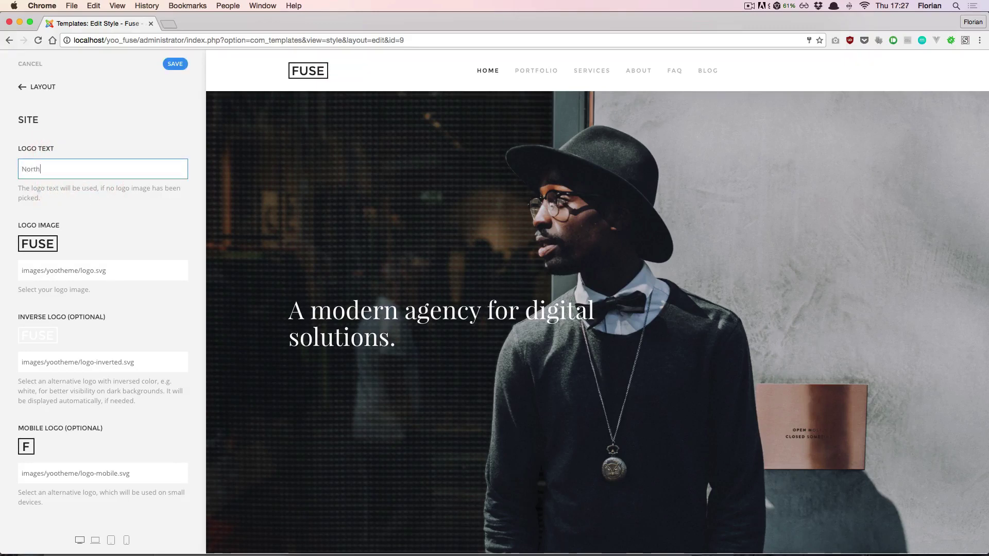
{"action": "left_click", "coordinate": [131, 205]}
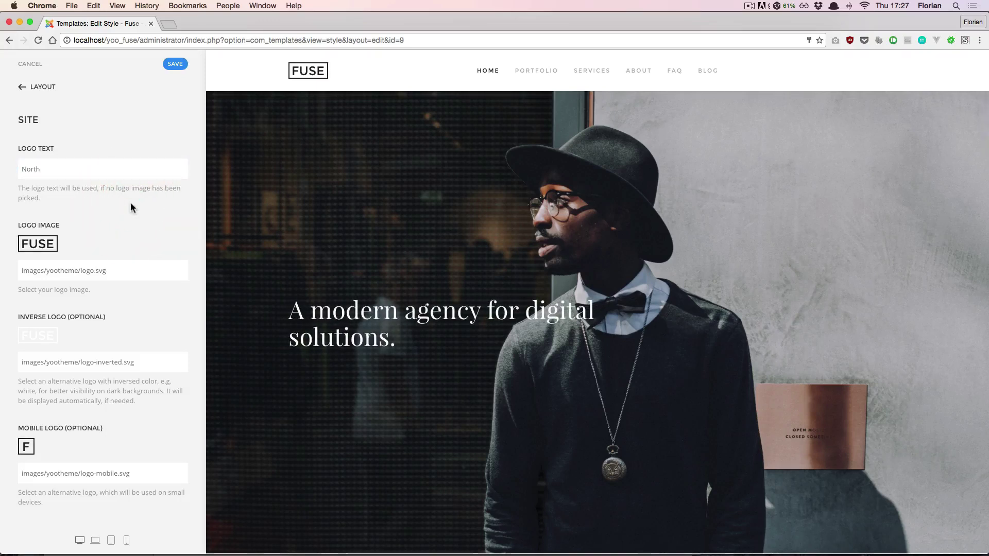
Remove the FUSE logo image so the header shows the text logo.
{"action": "left_click", "coordinate": [39, 171]}
{"action": "mouse_move", "coordinate": [34, 246]}
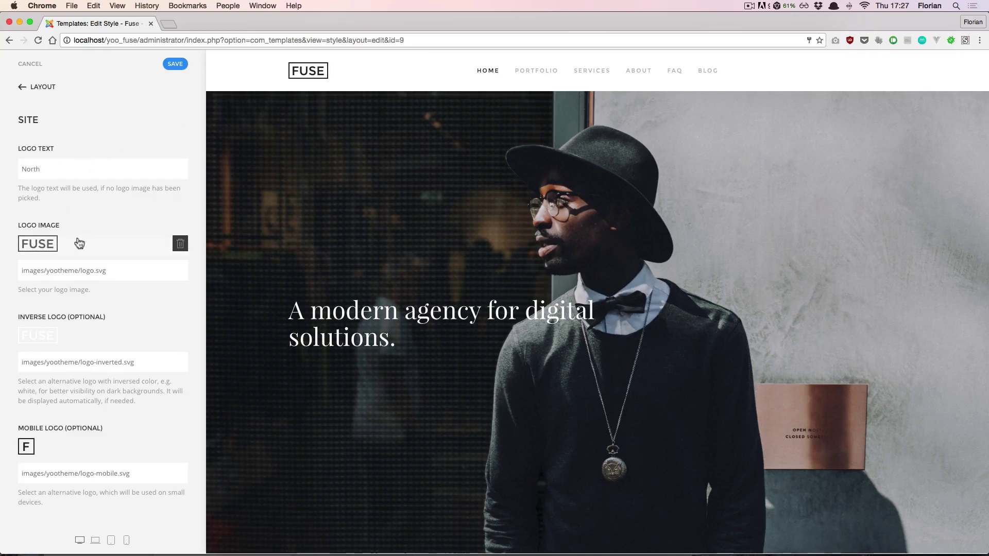
{"action": "left_click", "coordinate": [180, 245]}
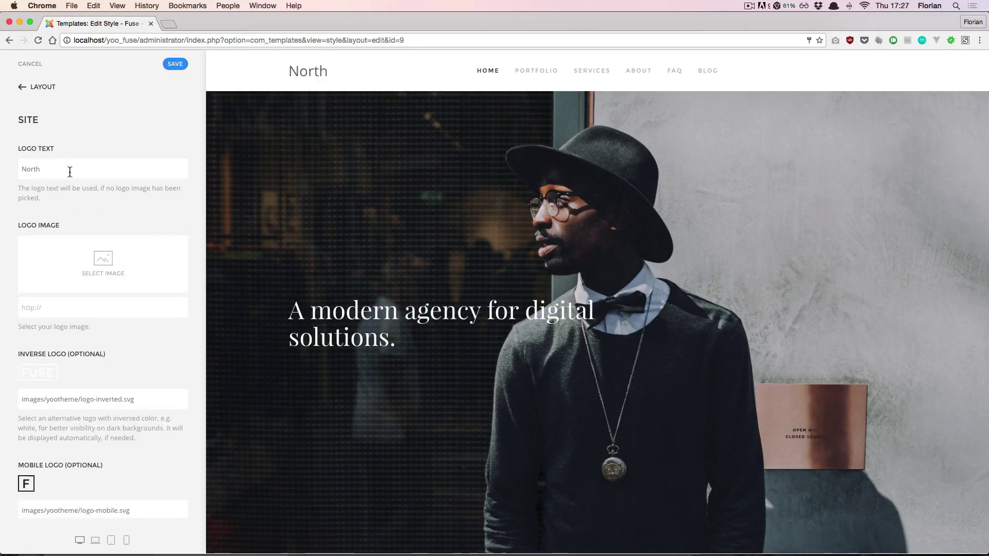
Set the main logo image to images/demo/logo.svg.
{"action": "left_click", "coordinate": [98, 256]}
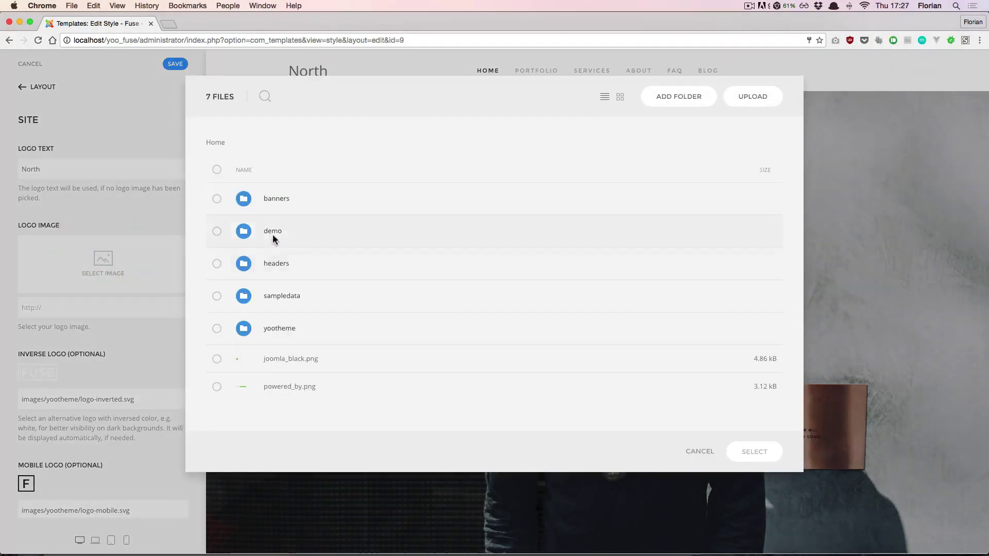
{"action": "left_click", "coordinate": [273, 233]}
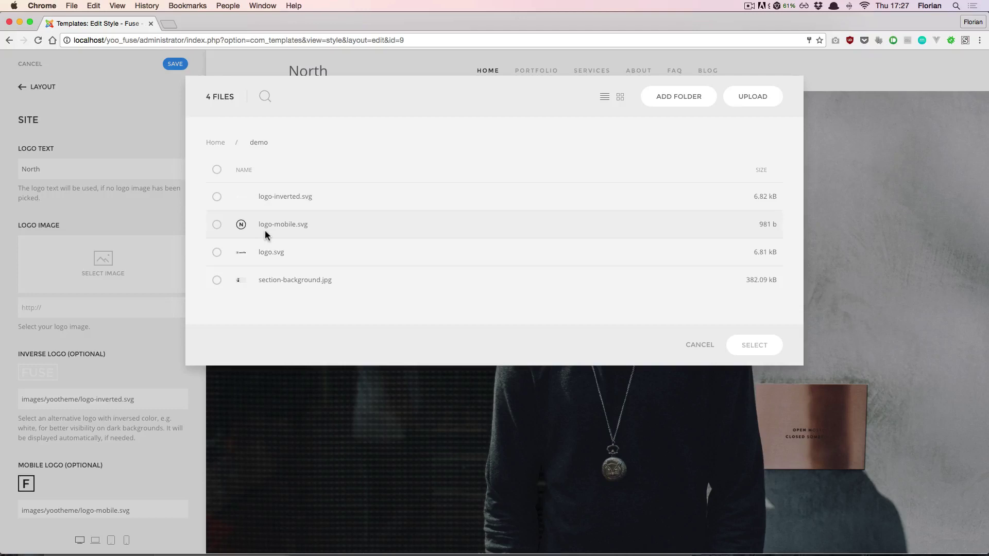
{"action": "left_click", "coordinate": [215, 254]}
{"action": "left_click", "coordinate": [754, 345]}
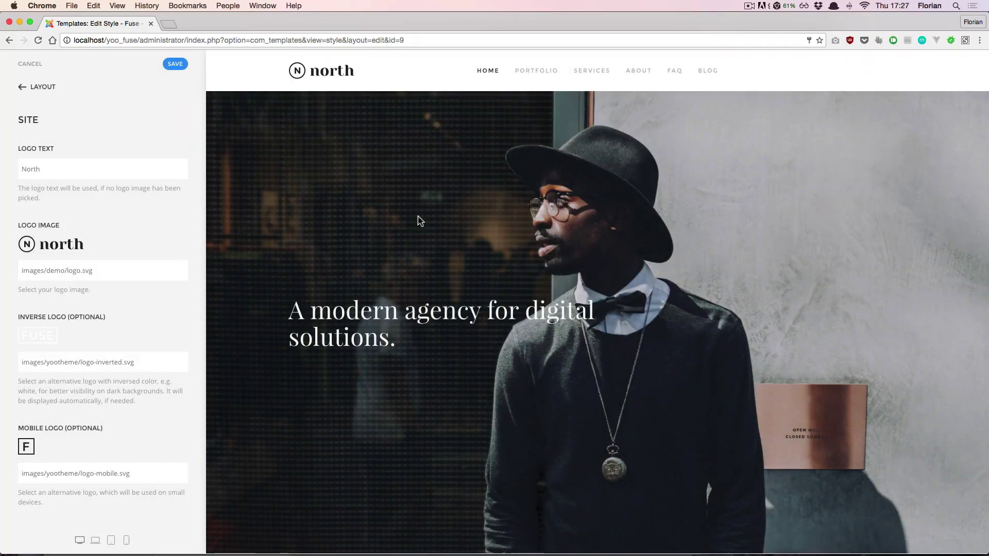
Set the inverse logo to images/demo/logo-inverted.svg.
{"action": "scroll", "coordinate": [93, 219], "scroll_direction": "down", "scroll_amount": 3}
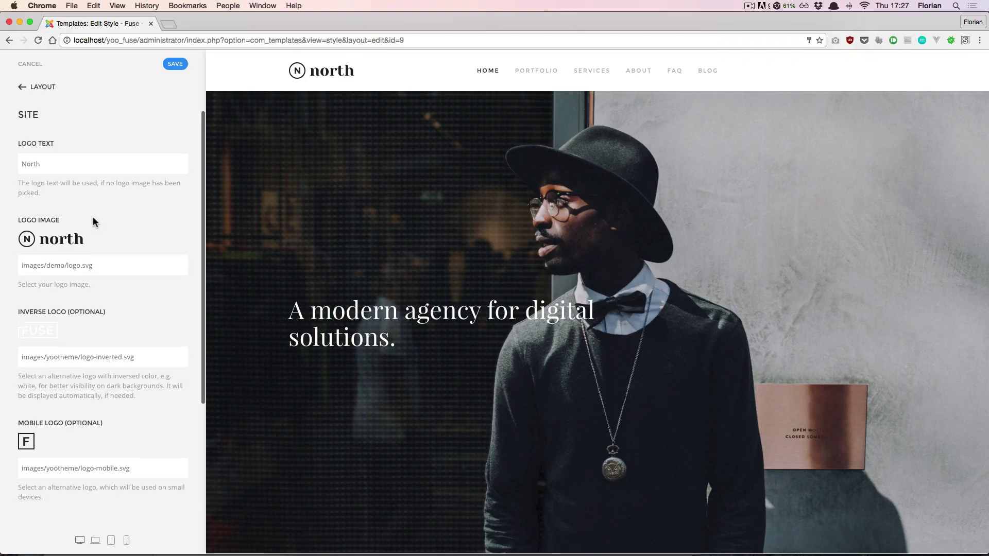
{"action": "scroll", "coordinate": [93, 219], "scroll_direction": "down", "scroll_amount": 1}
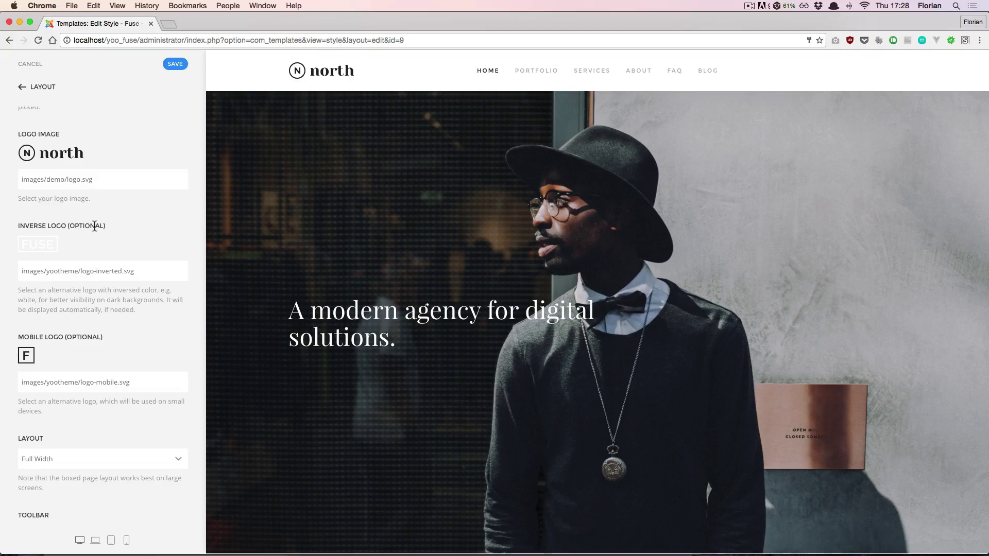
{"action": "mouse_move", "coordinate": [46, 164]}
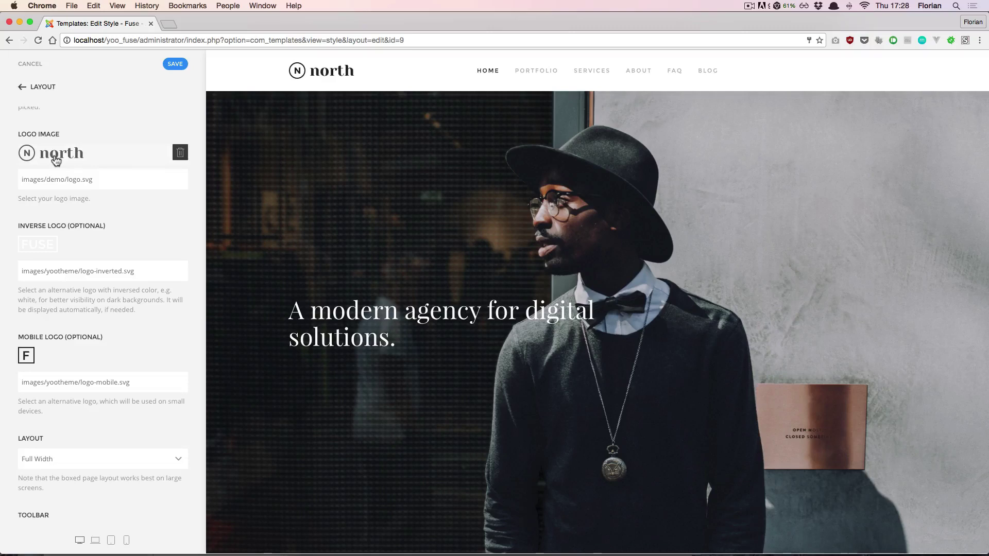
{"action": "mouse_move", "coordinate": [41, 250]}
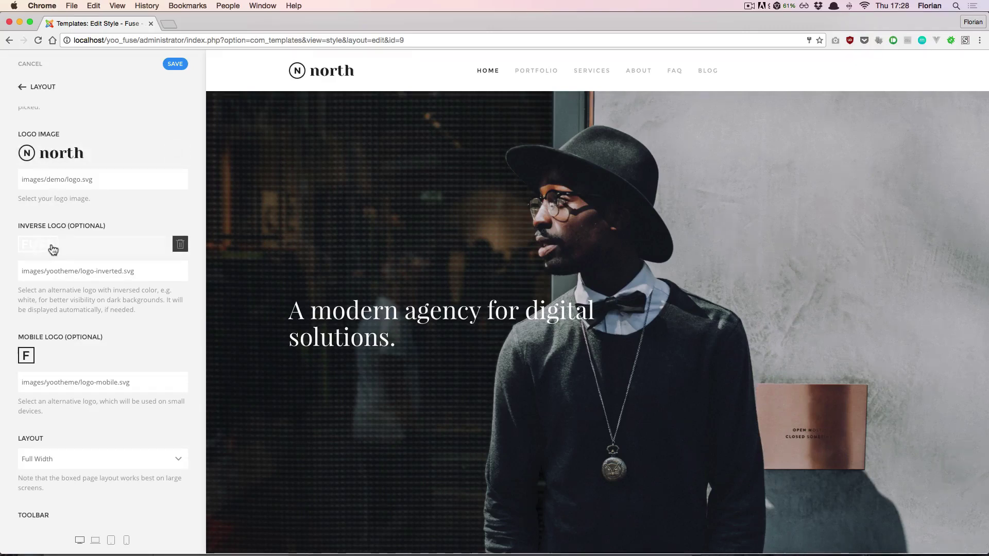
{"action": "left_click", "coordinate": [50, 246]}
{"action": "left_click", "coordinate": [272, 232]}
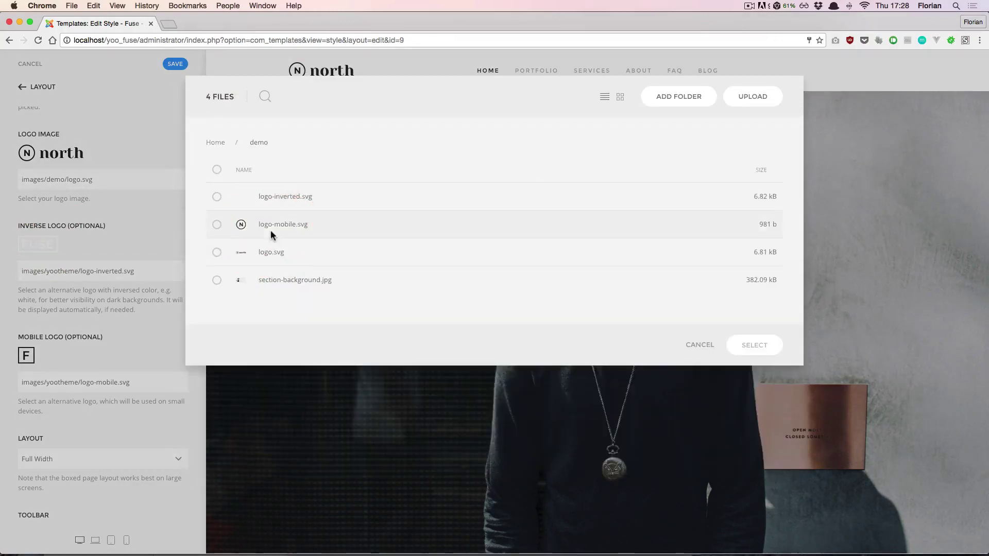
{"action": "left_click", "coordinate": [280, 197]}
{"action": "left_click", "coordinate": [760, 346]}
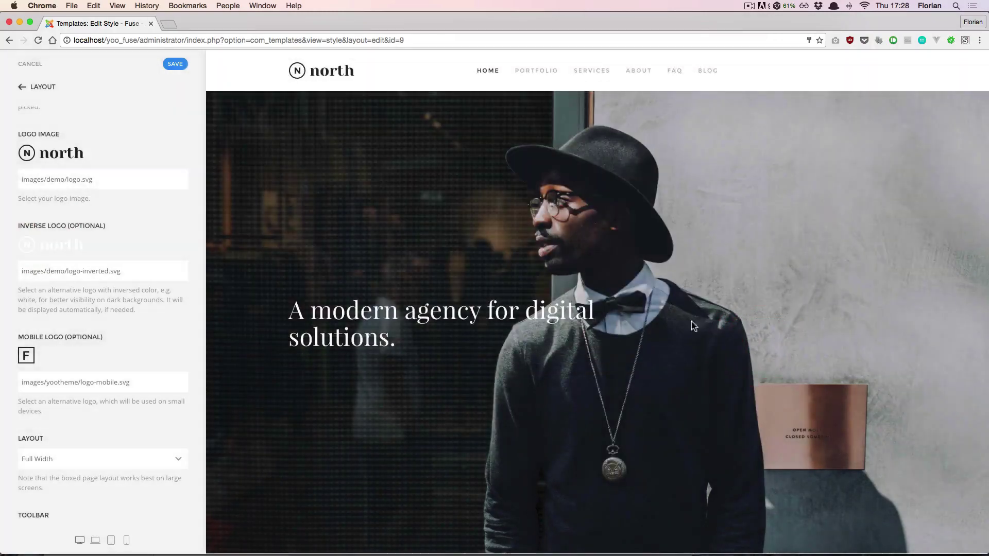
{"action": "scroll", "coordinate": [174, 235], "scroll_direction": "up", "scroll_amount": 1}
{"action": "mouse_move", "coordinate": [49, 366]}
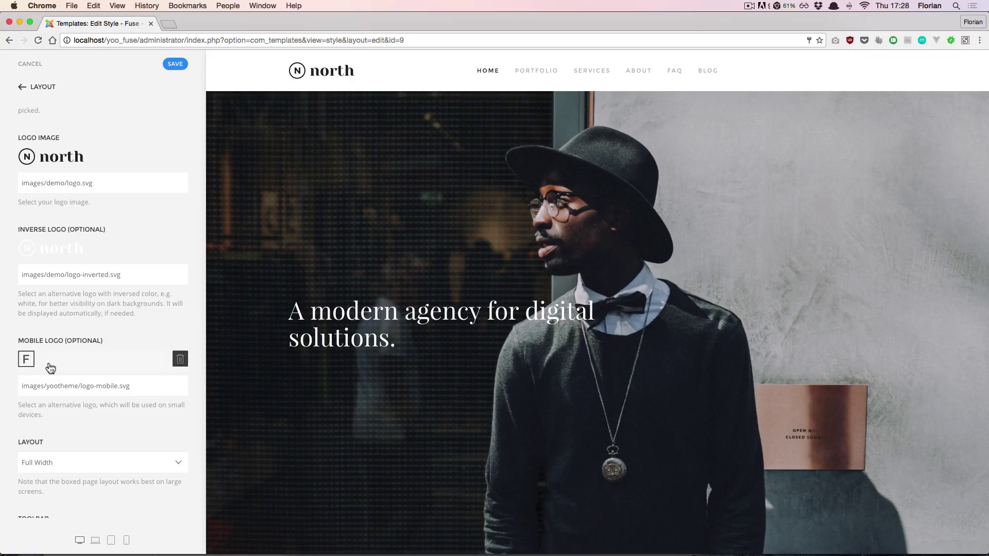
Set the mobile logo to images/demo/logo-mobile.svg and check it in the phone preview.
{"action": "left_click", "coordinate": [65, 360]}
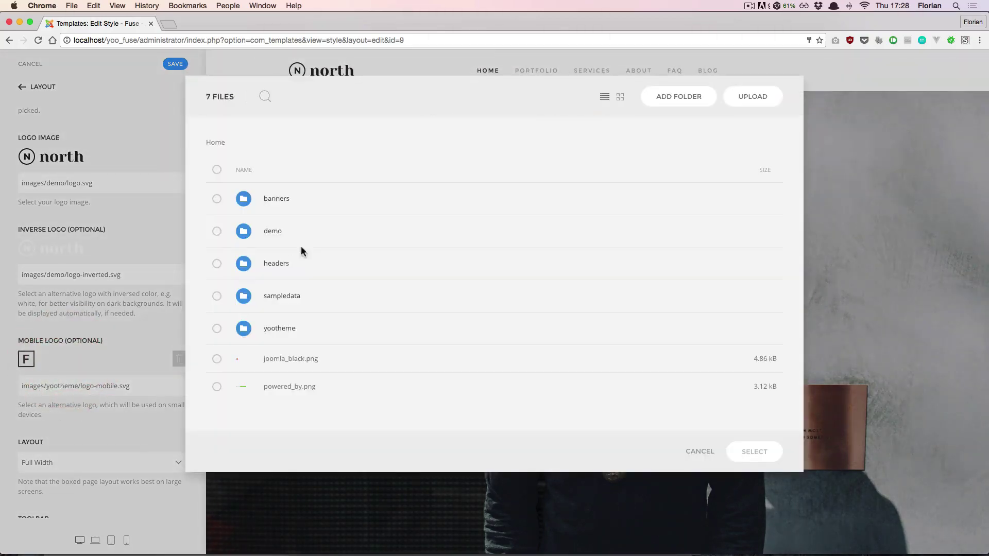
{"action": "left_click", "coordinate": [274, 232]}
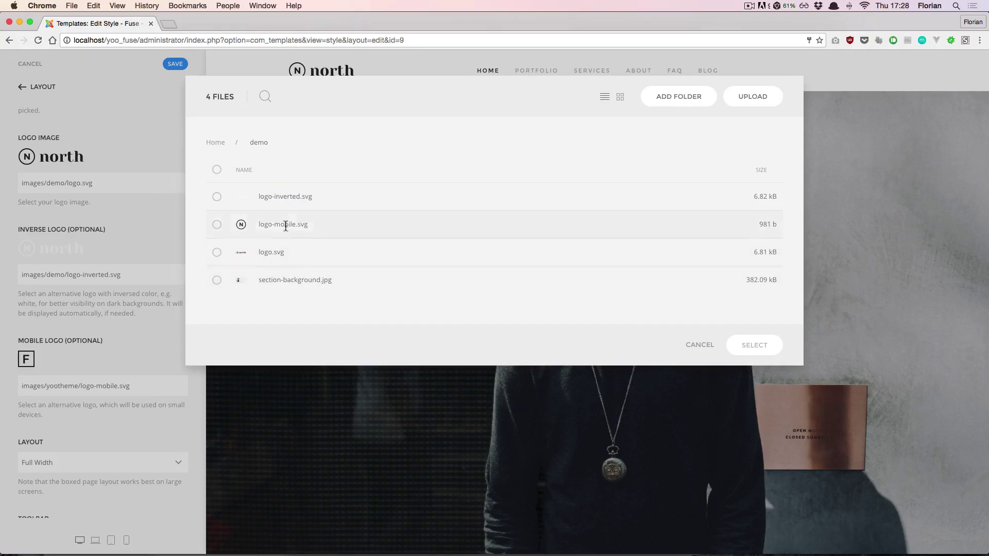
{"action": "left_click", "coordinate": [285, 225]}
{"action": "left_click", "coordinate": [764, 346]}
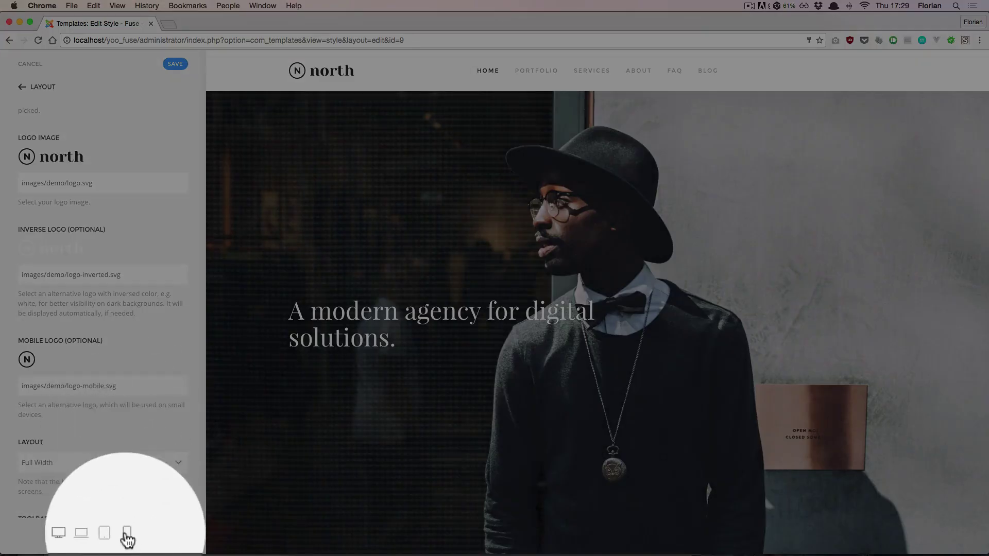
{"action": "left_click", "coordinate": [126, 540]}
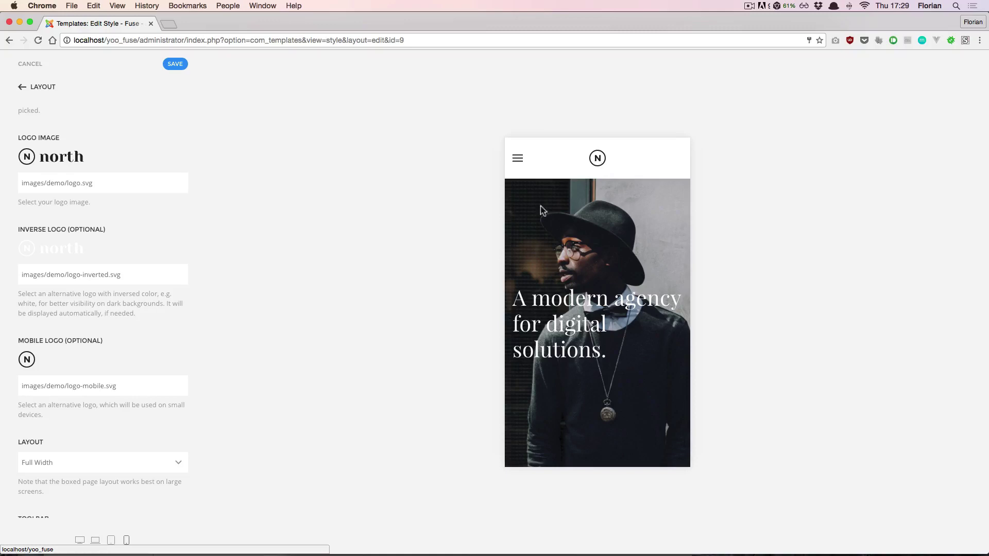
{"action": "left_click", "coordinate": [80, 540]}
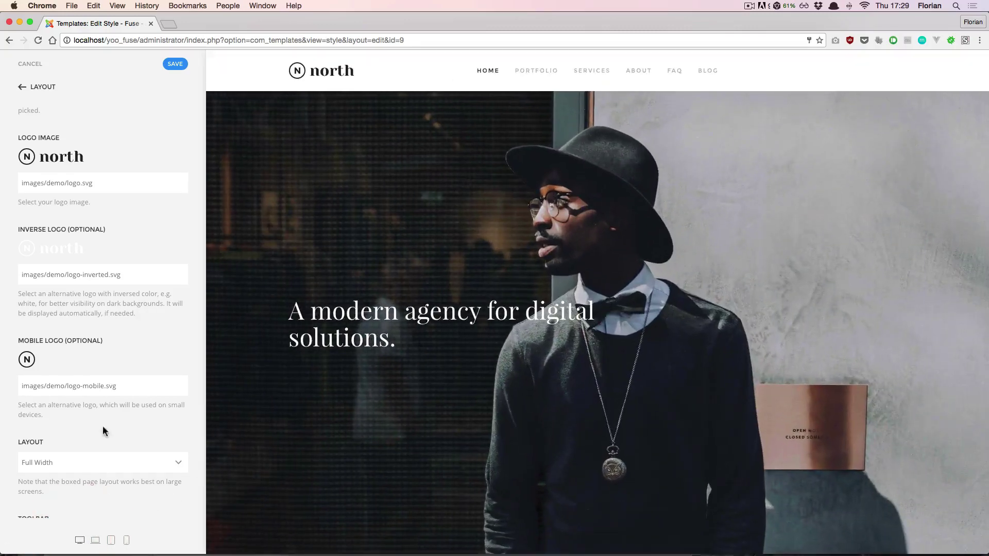
Change the header layout to Stacked Left A in the Header settings.
{"action": "scroll", "coordinate": [103, 463], "scroll_direction": "up", "scroll_amount": 3}
{"action": "left_click", "coordinate": [38, 88]}
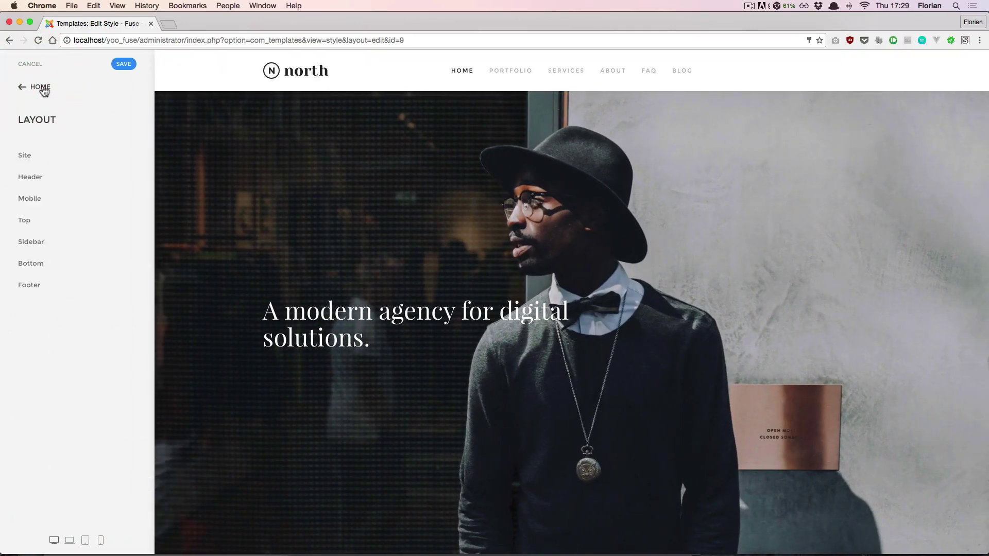
{"action": "left_click", "coordinate": [50, 183]}
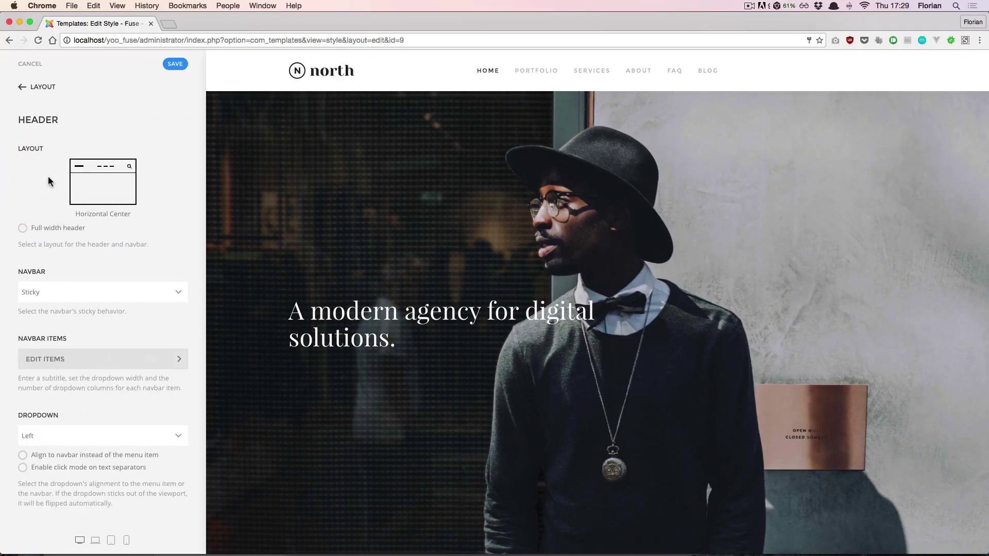
{"action": "left_click", "coordinate": [91, 185]}
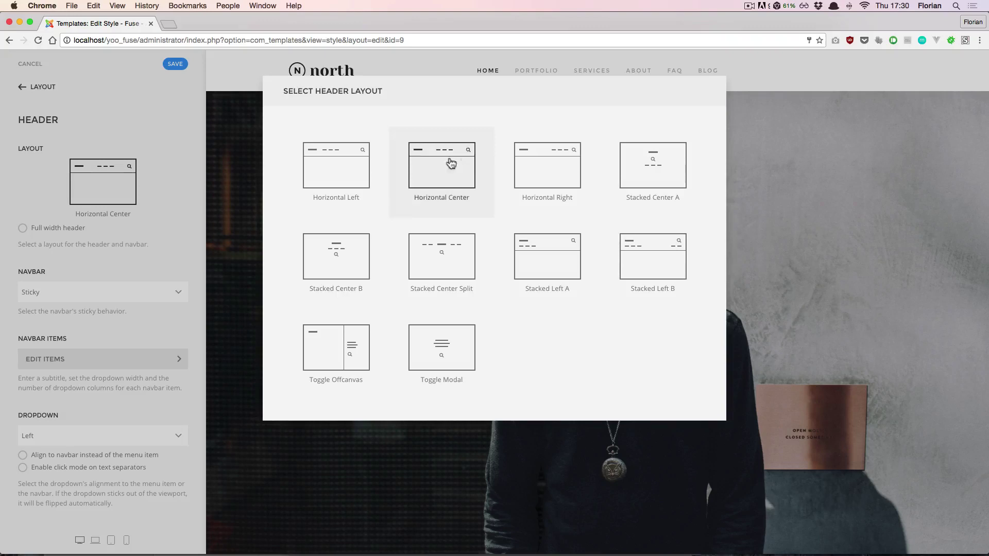
{"action": "left_click", "coordinate": [556, 269]}
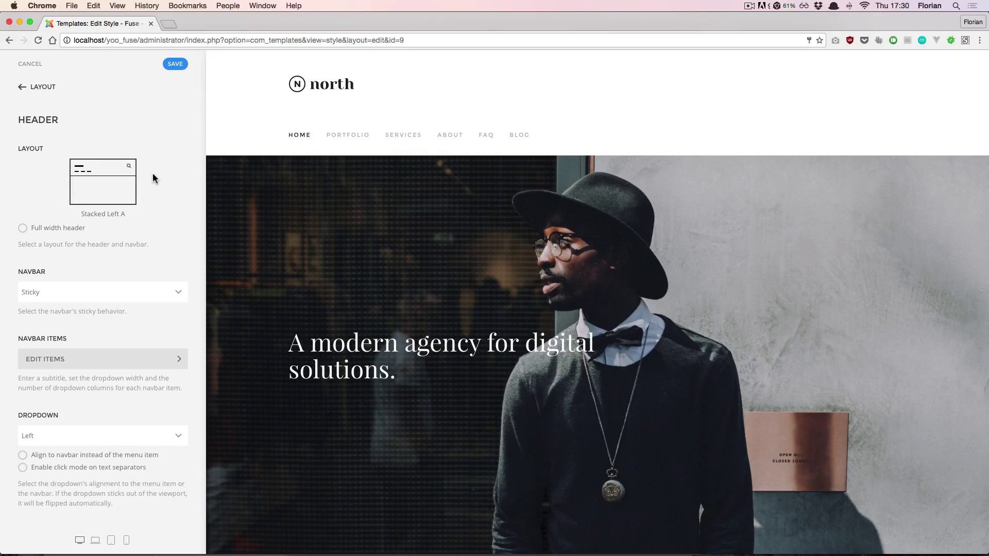
Place the search in the Header position with the Modal search style.
{"action": "scroll", "coordinate": [153, 174], "scroll_direction": "down", "scroll_amount": 10}
{"action": "scroll", "coordinate": [148, 179], "scroll_direction": "down", "scroll_amount": 2}
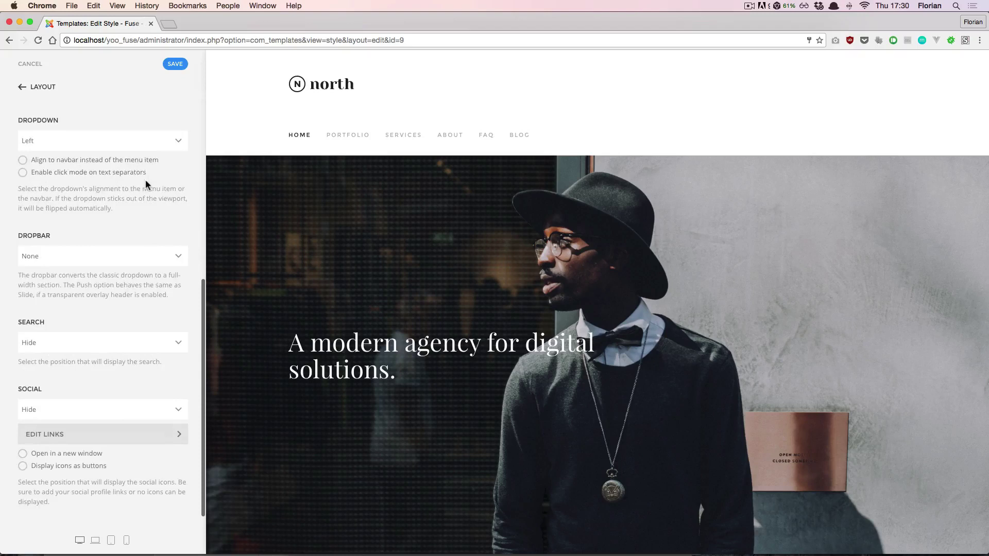
{"action": "left_click", "coordinate": [170, 343]}
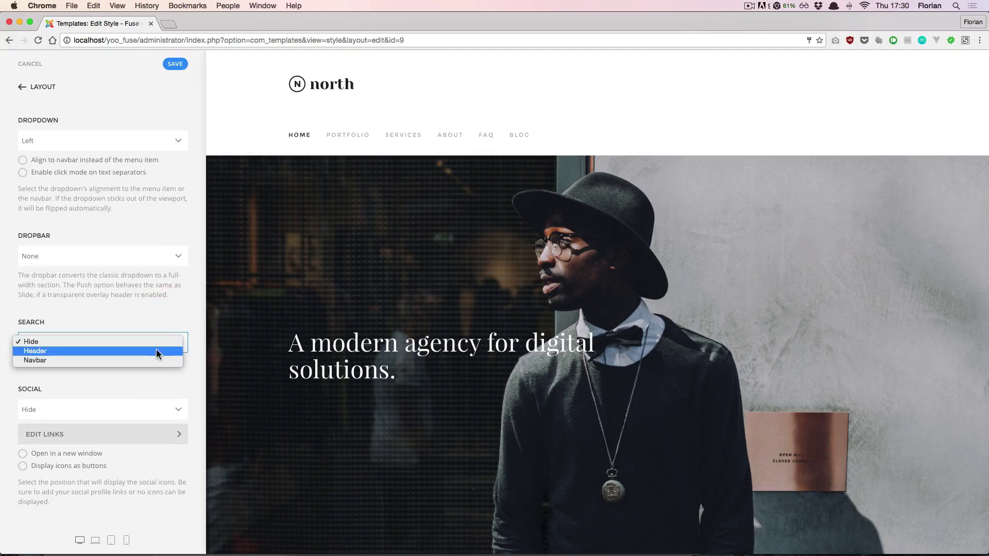
{"action": "left_click", "coordinate": [157, 353]}
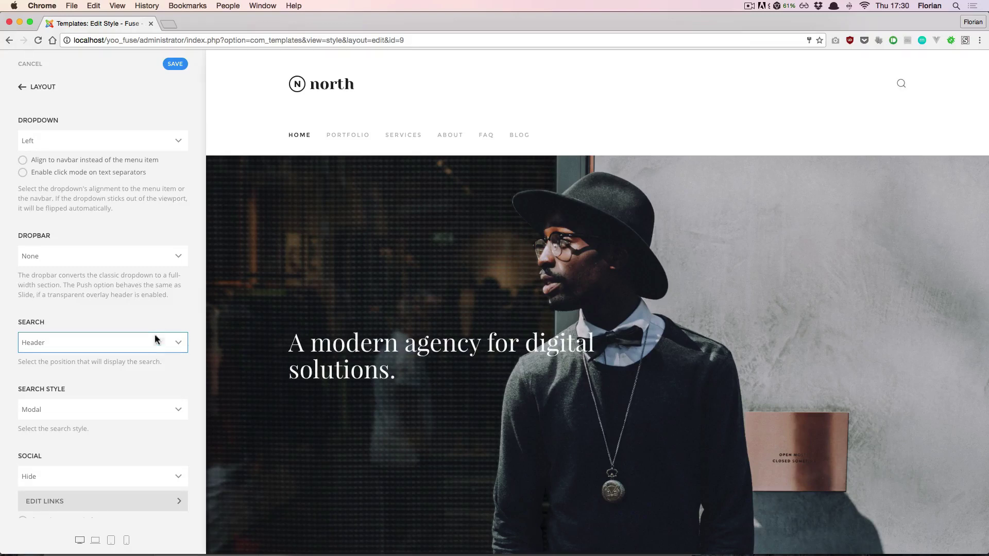
{"action": "left_click", "coordinate": [125, 411]}
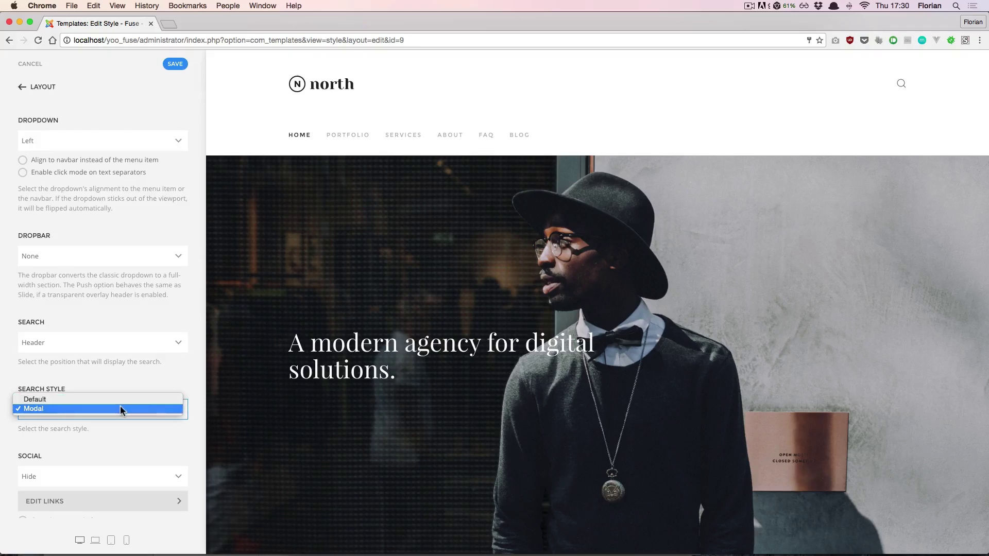
{"action": "left_click", "coordinate": [120, 408]}
{"action": "left_click", "coordinate": [128, 388]}
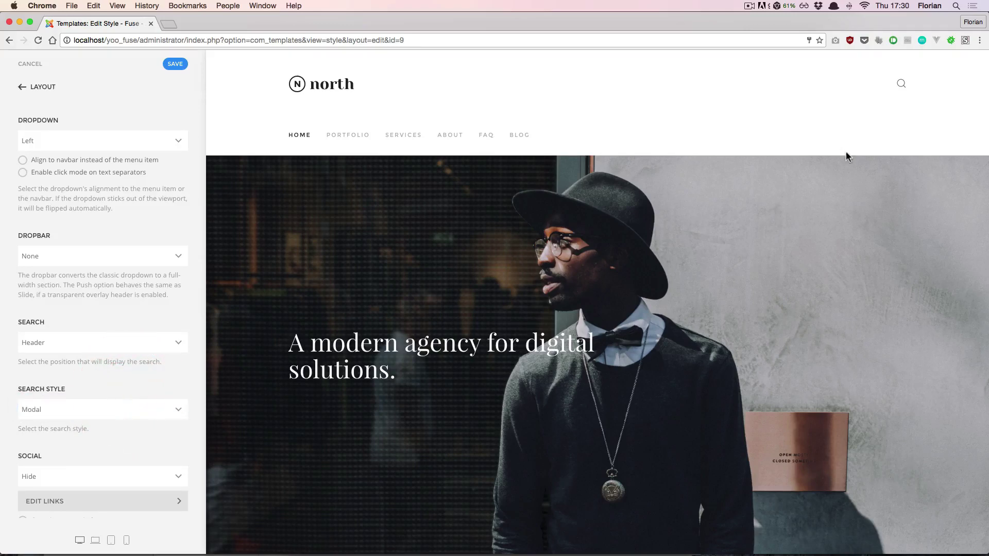
Test the header search overlay with the query 'hello', then clear and close it.
{"action": "left_click", "coordinate": [902, 84]}
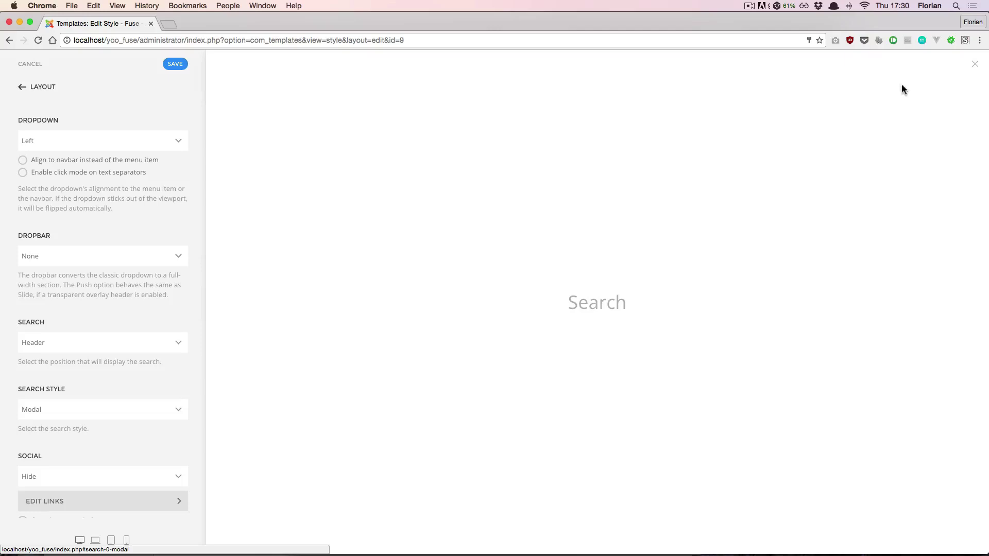
{"action": "type", "text": "hel"}
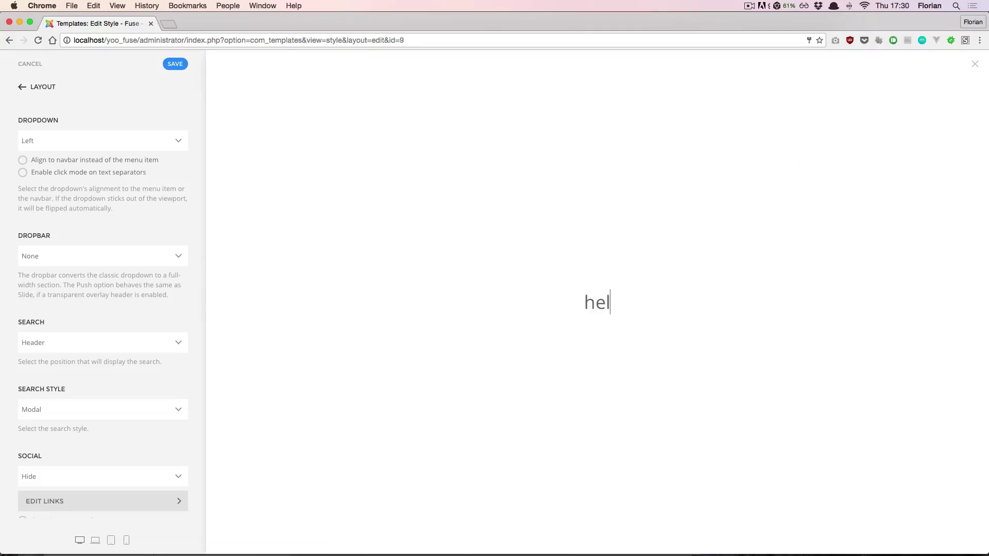
{"action": "type", "text": "lo"}
{"action": "key", "text": "BackSpace"}
{"action": "key", "text": "BackSpace"}
{"action": "key", "text": "BackSpace"}
{"action": "key", "text": "BackSpace"}
{"action": "key", "text": "BackSpace"}
{"action": "key", "text": "Escape"}
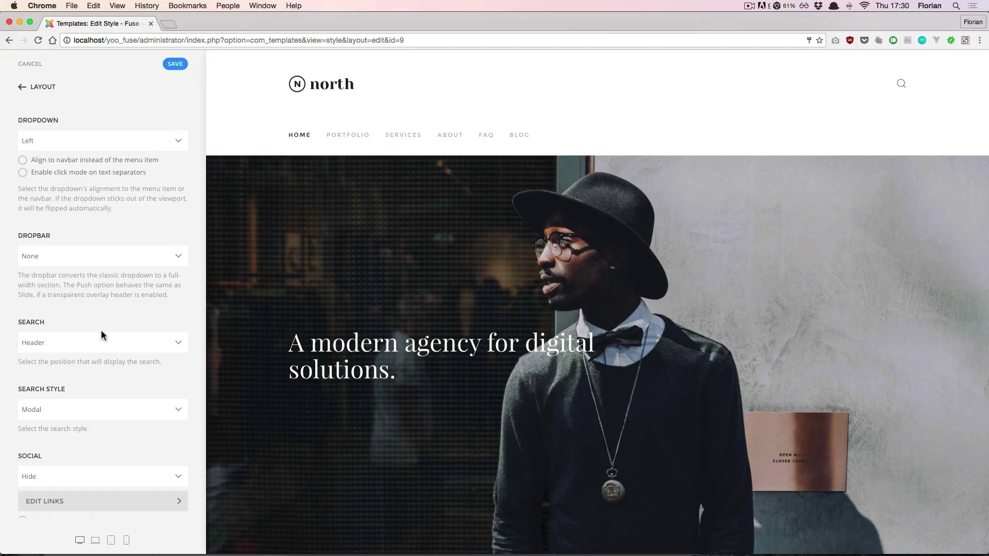
Place the social icons in the Header and review their Twitter and GitHub links.
{"action": "scroll", "coordinate": [103, 335], "scroll_direction": "down", "scroll_amount": 3}
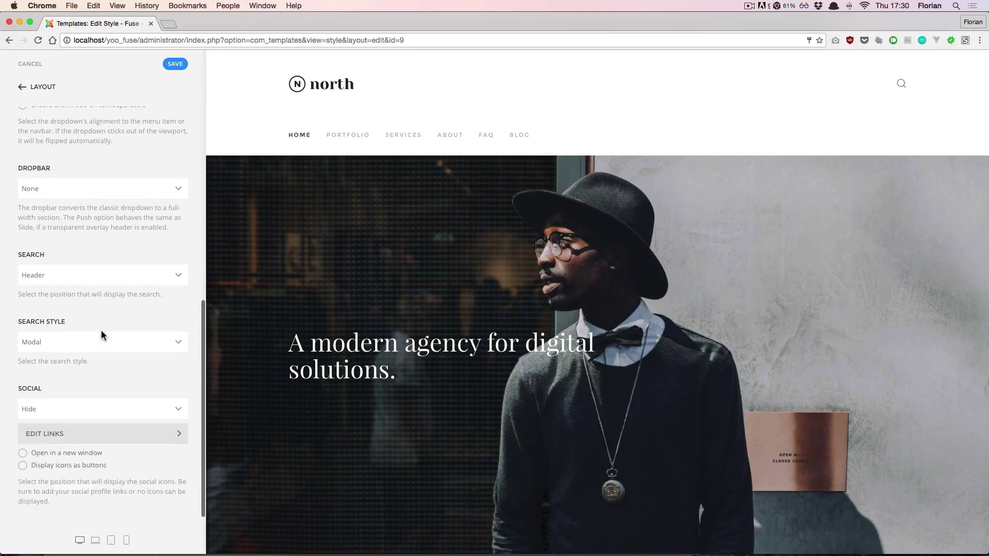
{"action": "left_click", "coordinate": [116, 410]}
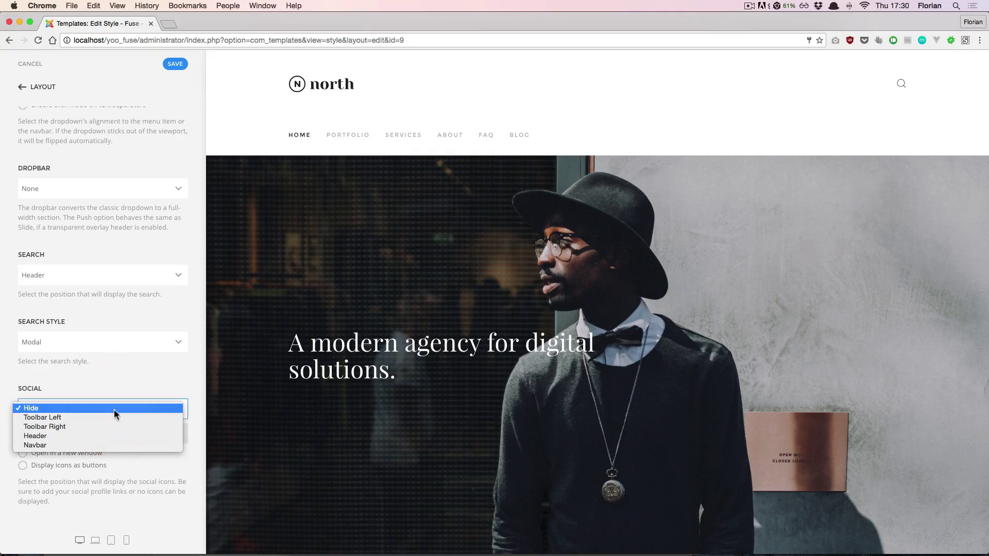
{"action": "left_click", "coordinate": [103, 436]}
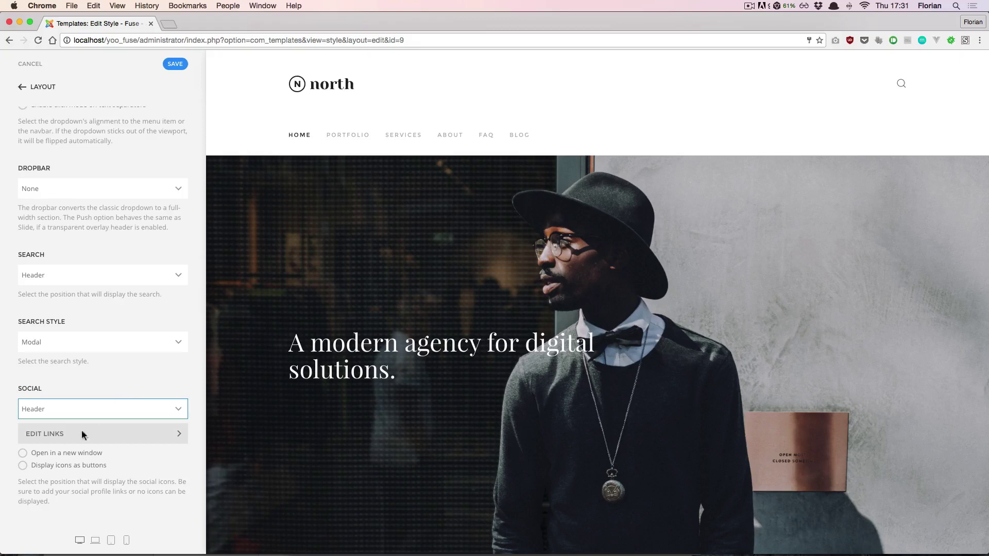
{"action": "left_click", "coordinate": [52, 436]}
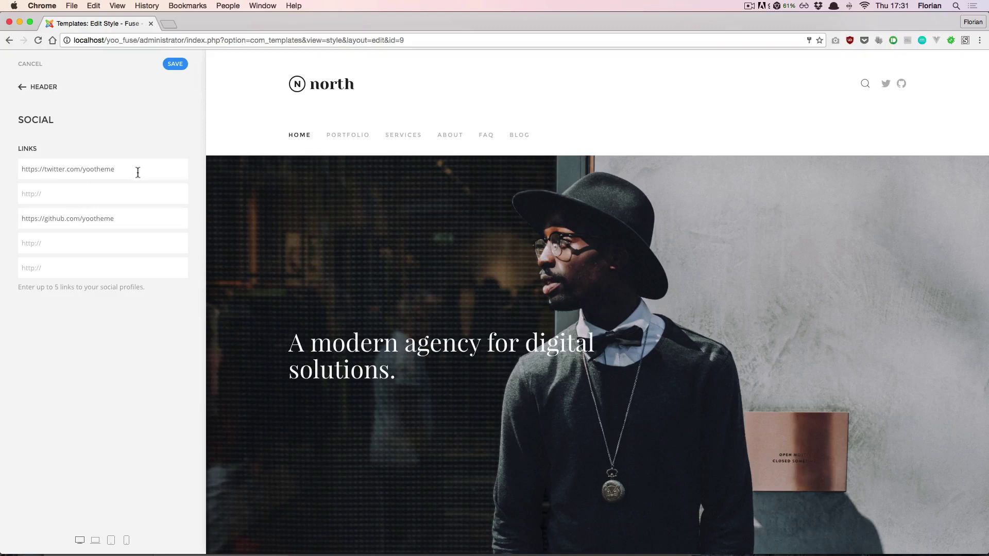
{"action": "left_click", "coordinate": [69, 194]}
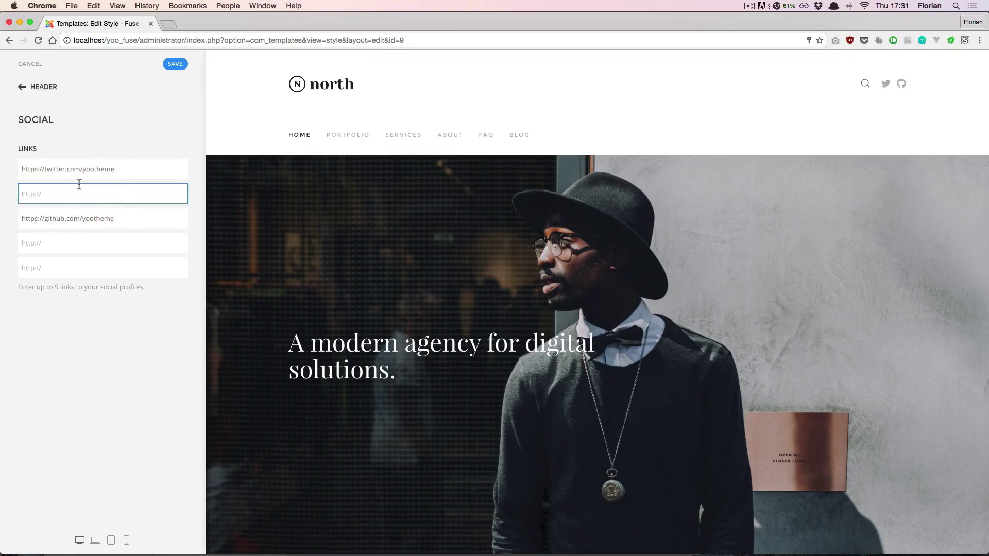
{"action": "left_click", "coordinate": [131, 173]}
{"action": "left_click", "coordinate": [149, 153]}
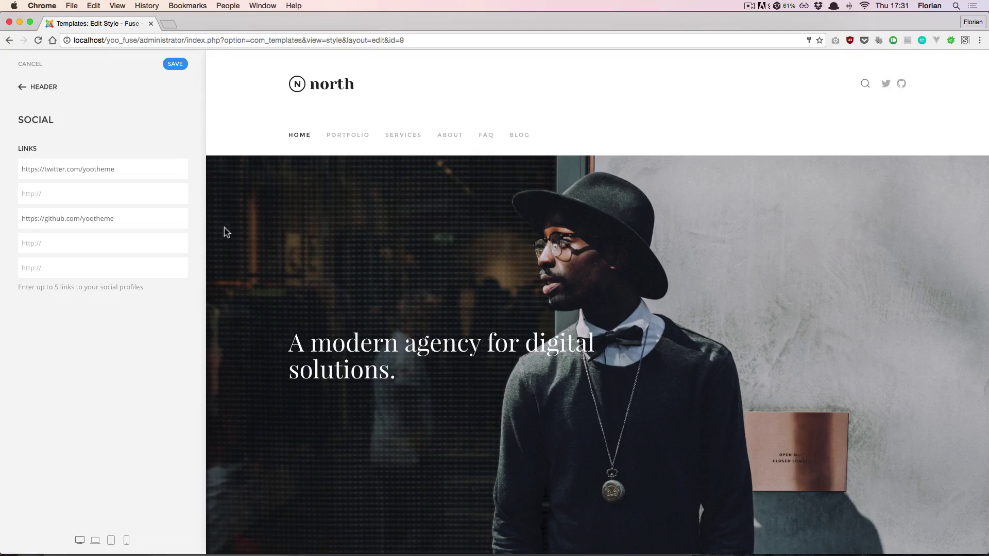
{"action": "left_click", "coordinate": [44, 87]}
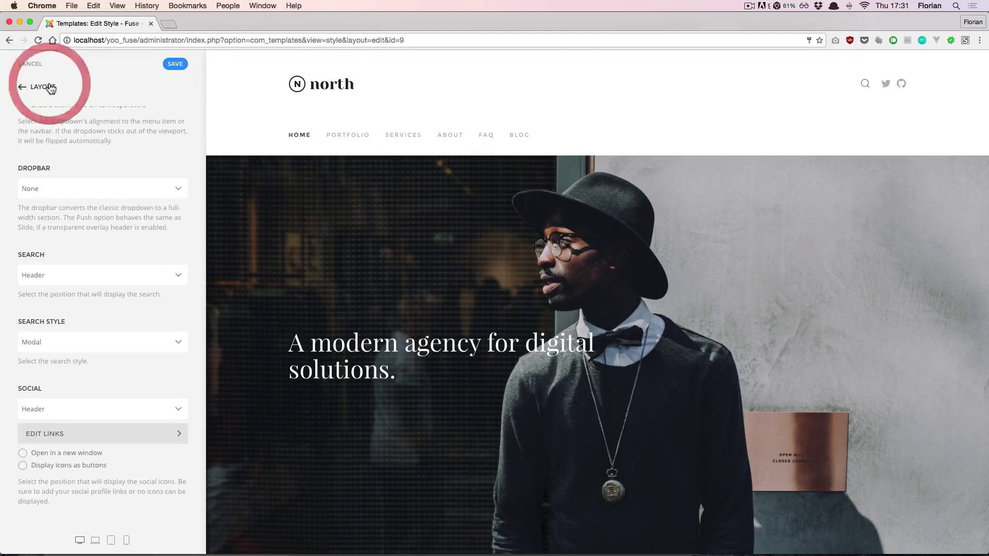
Try the social icons in Navbar and Toolbar Right, then return them to Header.
{"action": "left_click", "coordinate": [97, 412]}
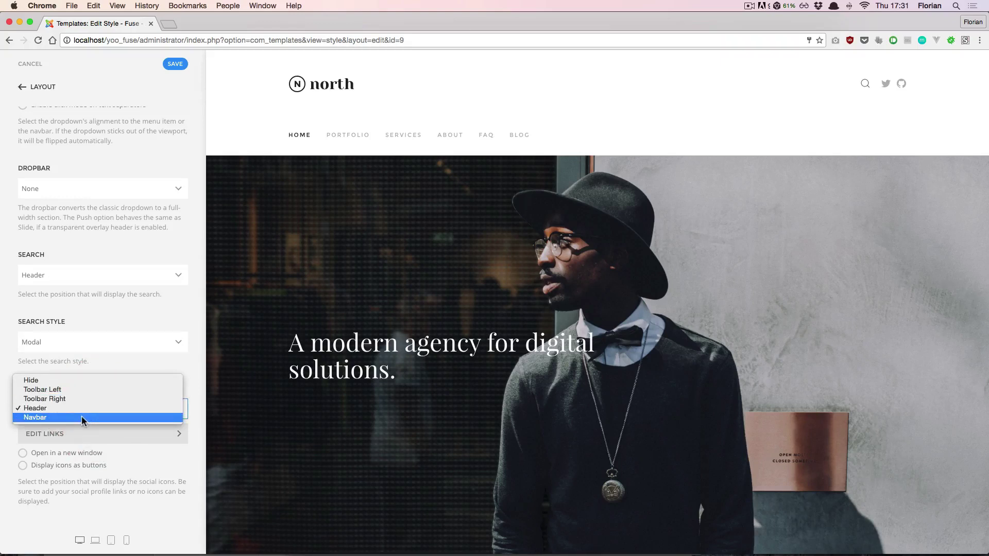
{"action": "left_click", "coordinate": [83, 418]}
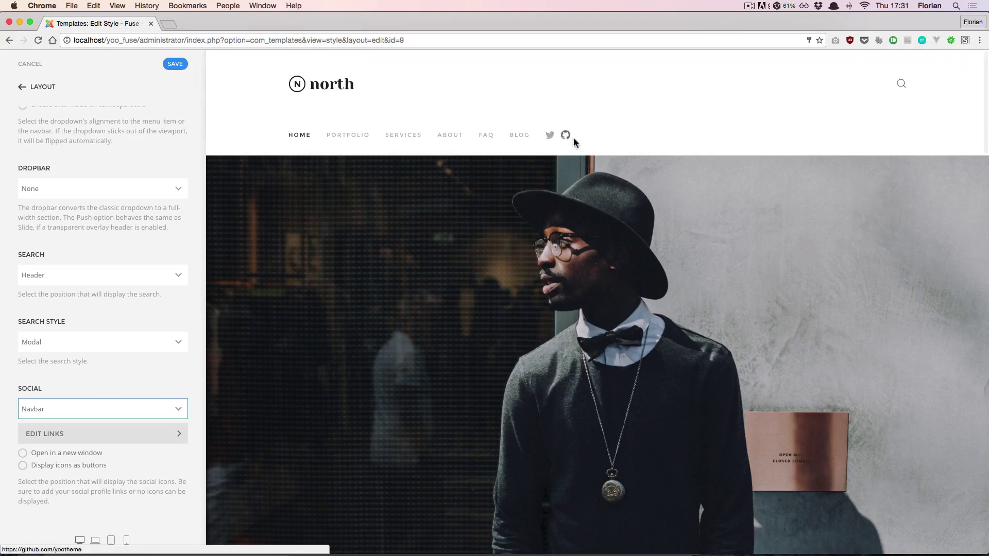
{"action": "left_click", "coordinate": [101, 409]}
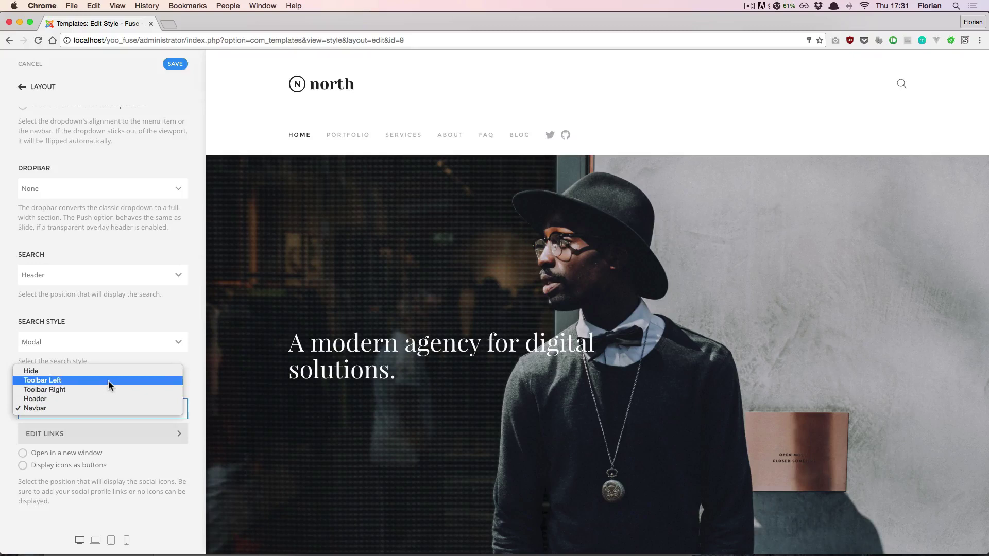
{"action": "left_click", "coordinate": [103, 390]}
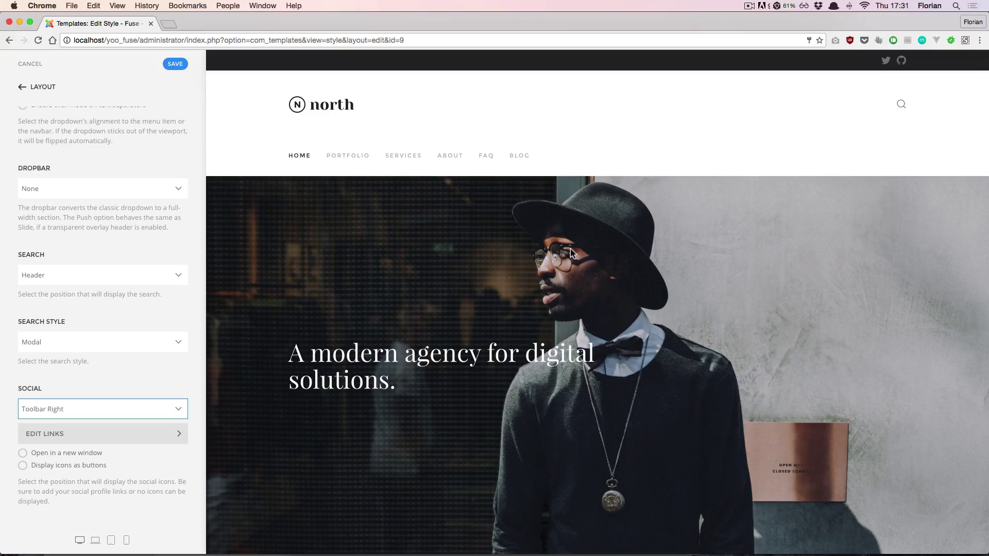
{"action": "left_click", "coordinate": [75, 412]}
{"action": "left_click", "coordinate": [75, 418]}
Open the Mobile header settings and keep the breakpoint at Medium.
{"action": "left_click", "coordinate": [40, 88]}
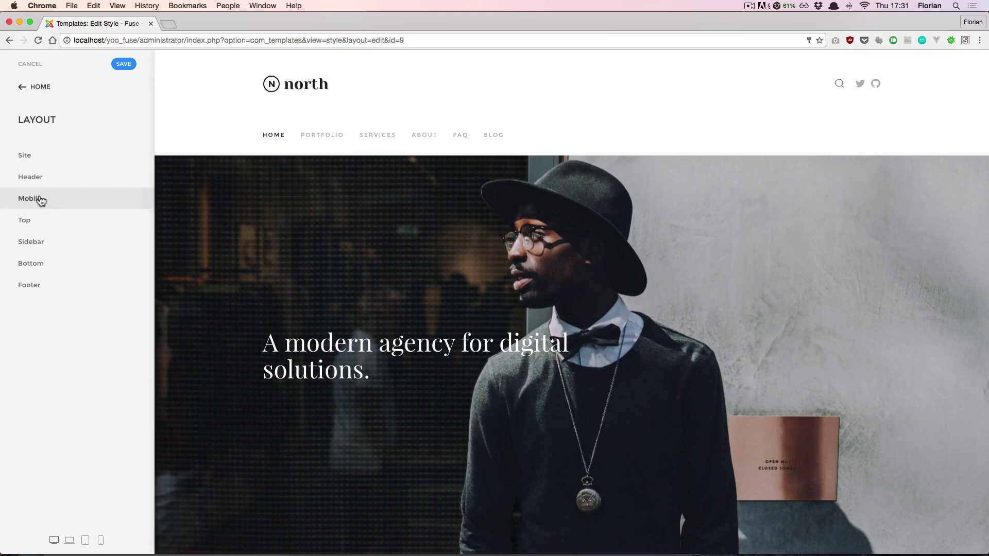
{"action": "left_click", "coordinate": [41, 200]}
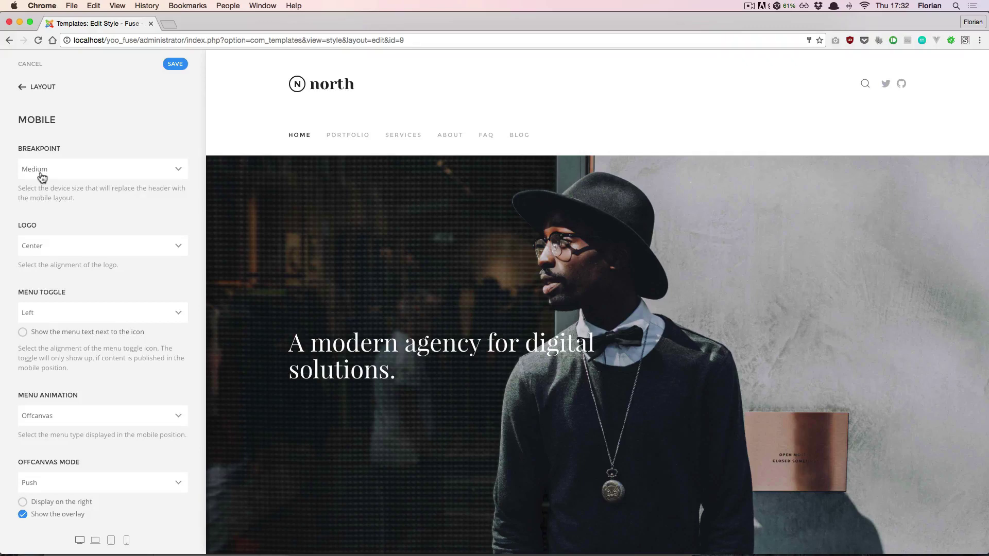
{"action": "left_click", "coordinate": [42, 175]}
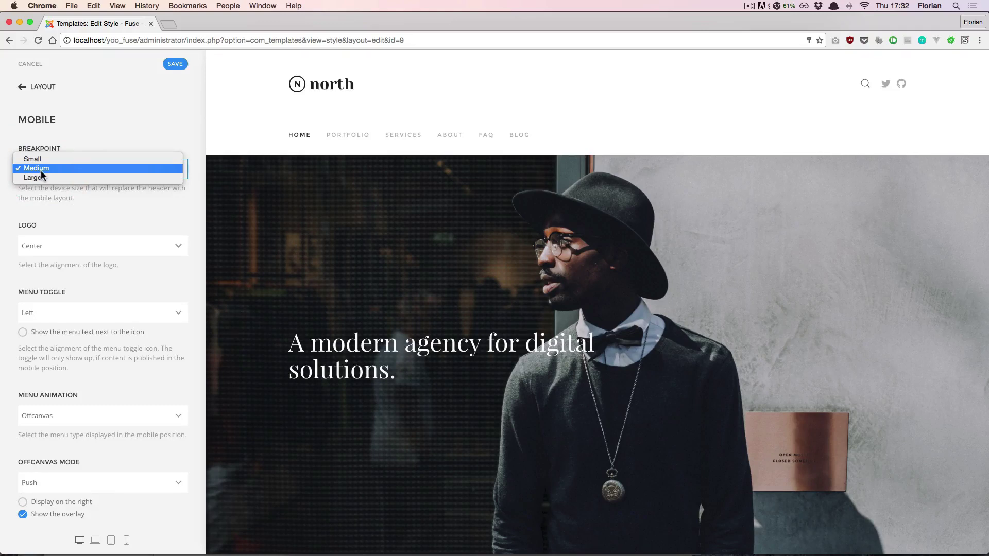
{"action": "left_click", "coordinate": [87, 135]}
{"action": "scroll", "coordinate": [111, 536], "scroll_direction": "down", "scroll_amount": 1}
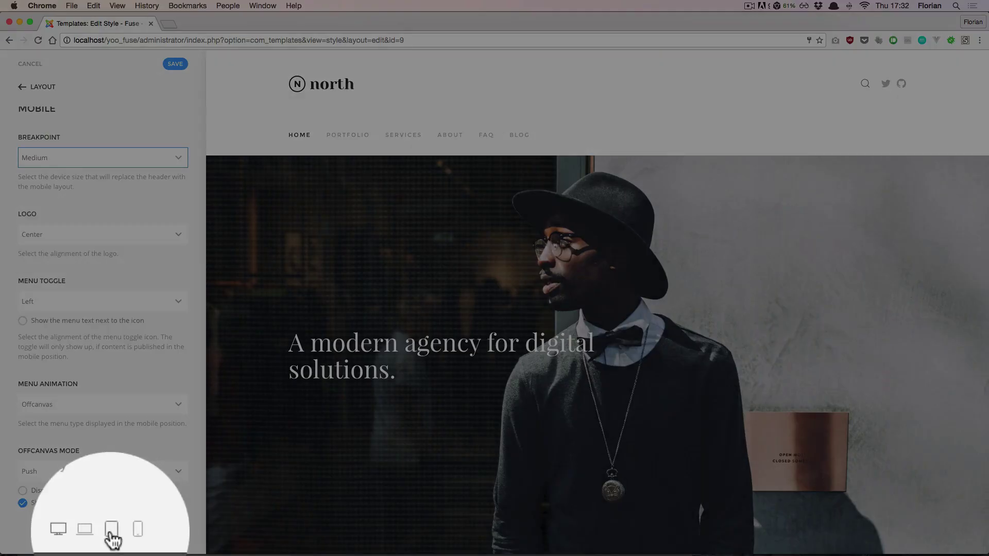
At tablet width, align the mobile logo left, the menu toggle right, and show Menu text.
{"action": "left_click", "coordinate": [111, 539]}
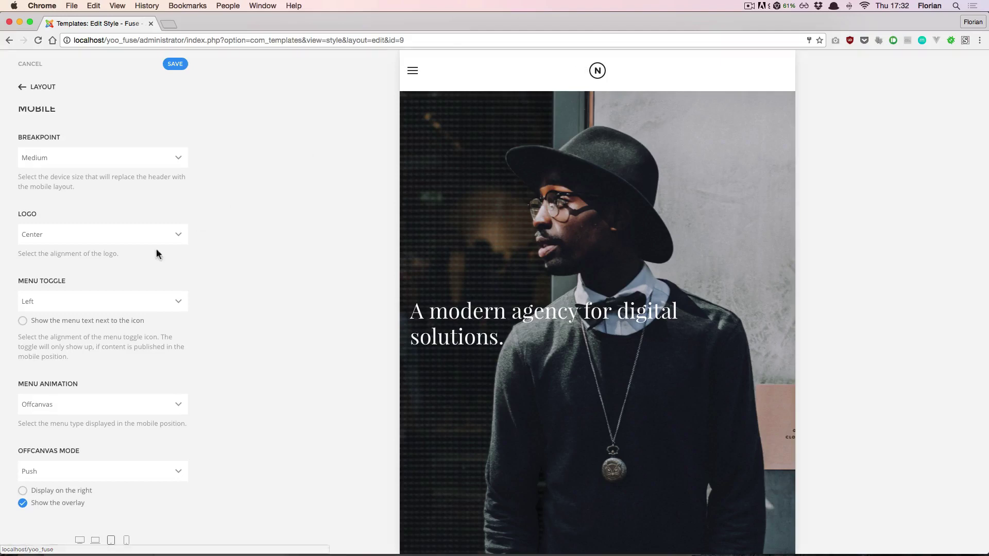
{"action": "left_click", "coordinate": [67, 236]}
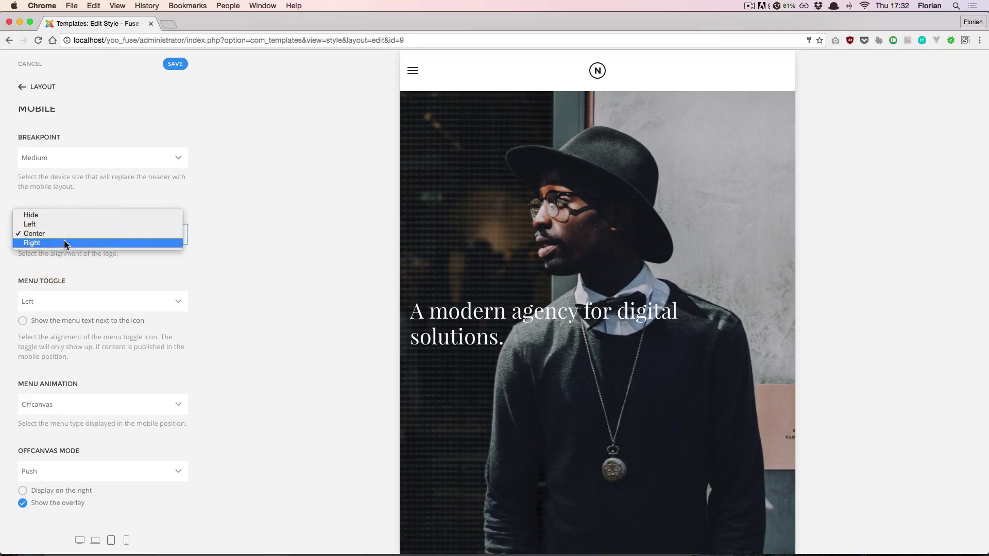
{"action": "left_click", "coordinate": [64, 225]}
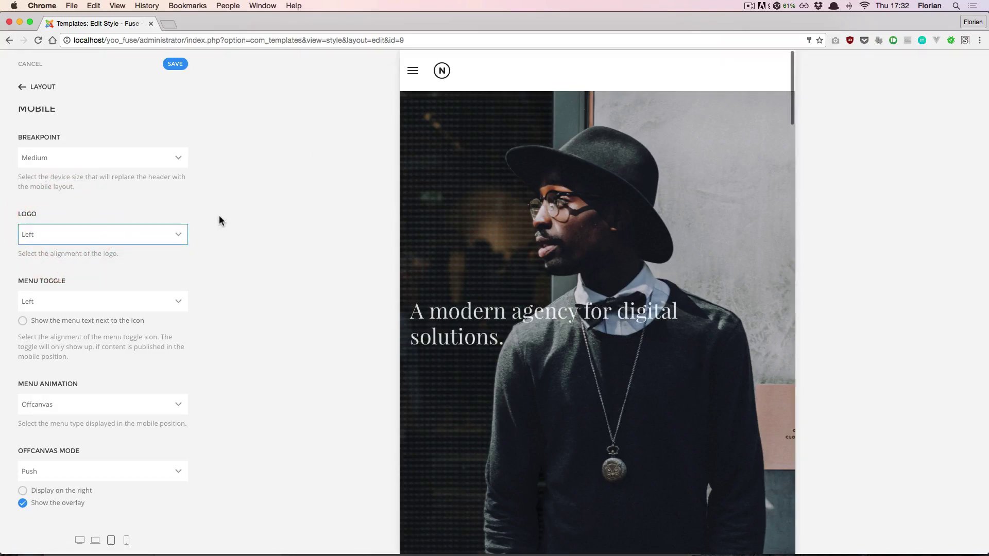
{"action": "left_click", "coordinate": [121, 302]}
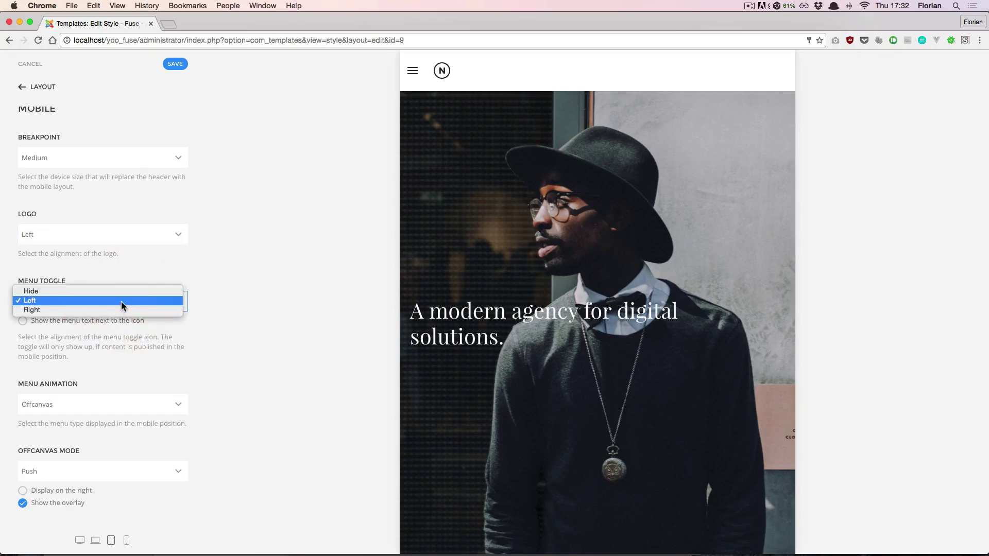
{"action": "left_click", "coordinate": [115, 309]}
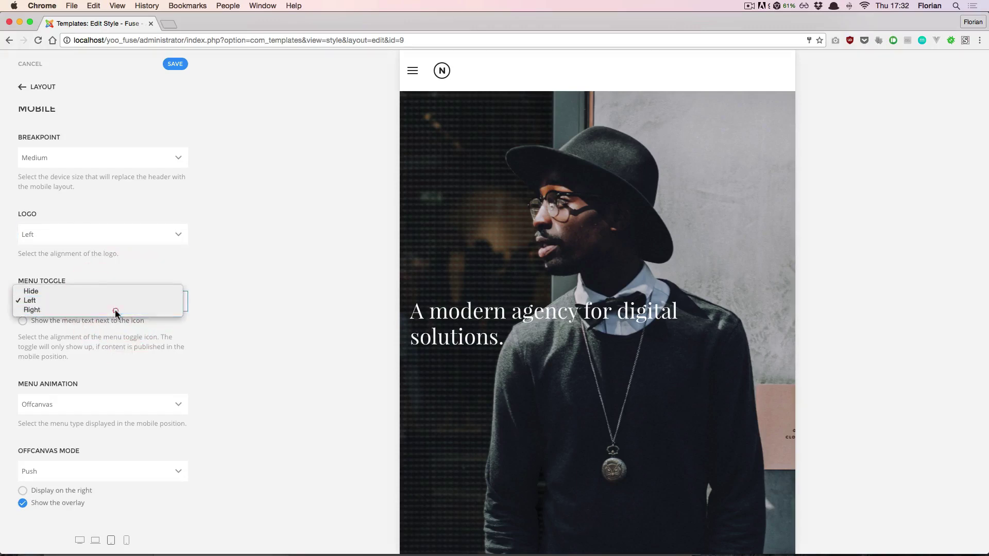
{"action": "left_click", "coordinate": [45, 321]}
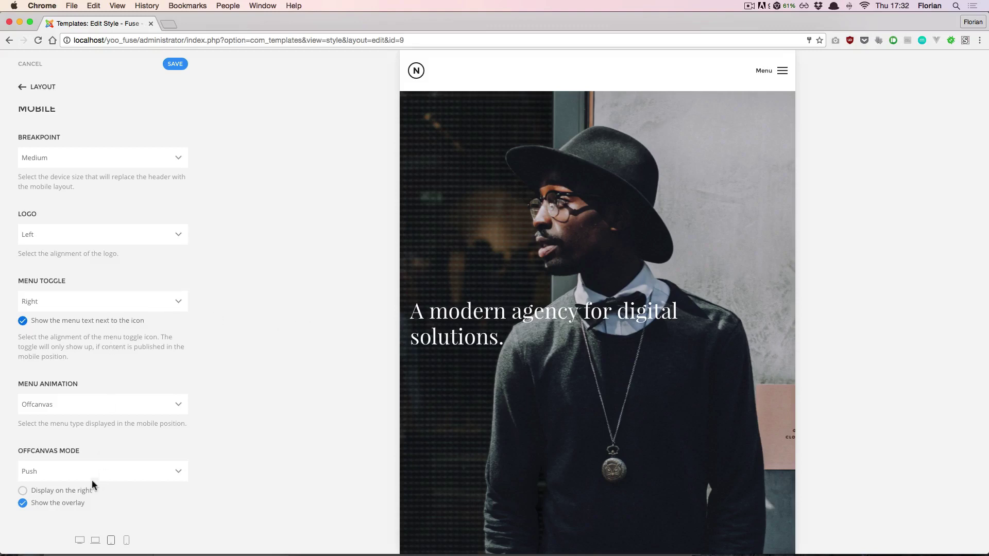
{"action": "scroll", "coordinate": [91, 406], "scroll_direction": "up", "scroll_amount": 1}
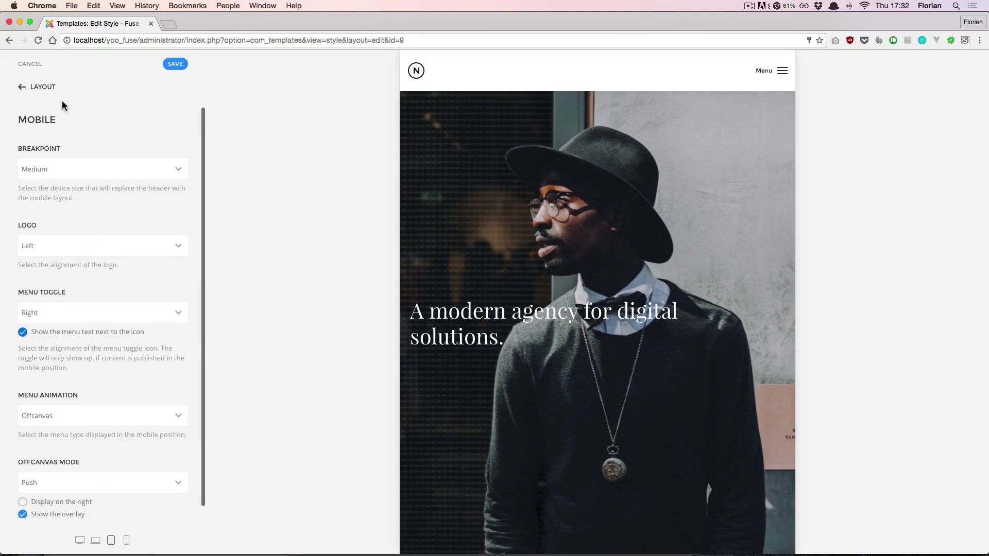
Return to the Layout section list and switch the preview back to desktop width.
{"action": "left_click", "coordinate": [46, 87]}
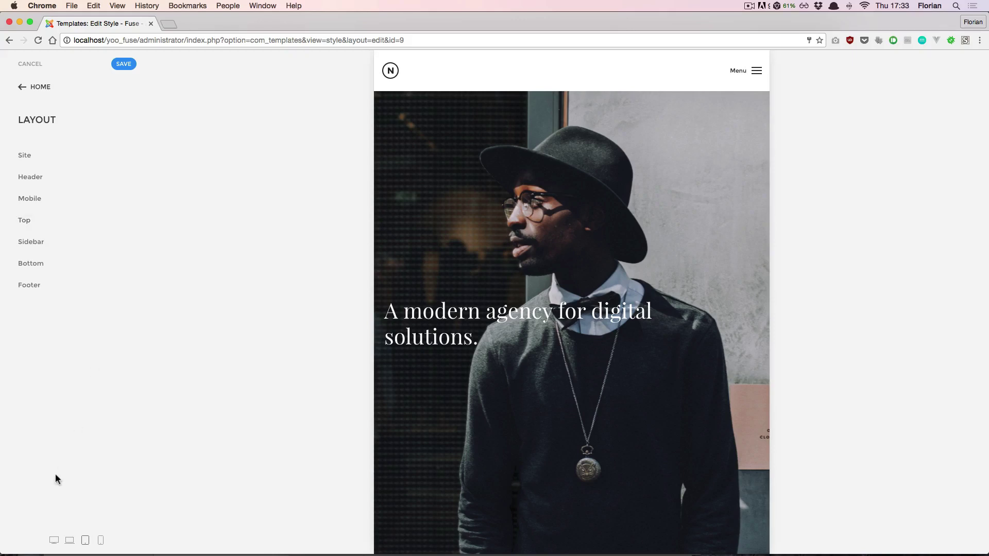
{"action": "left_click", "coordinate": [55, 541]}
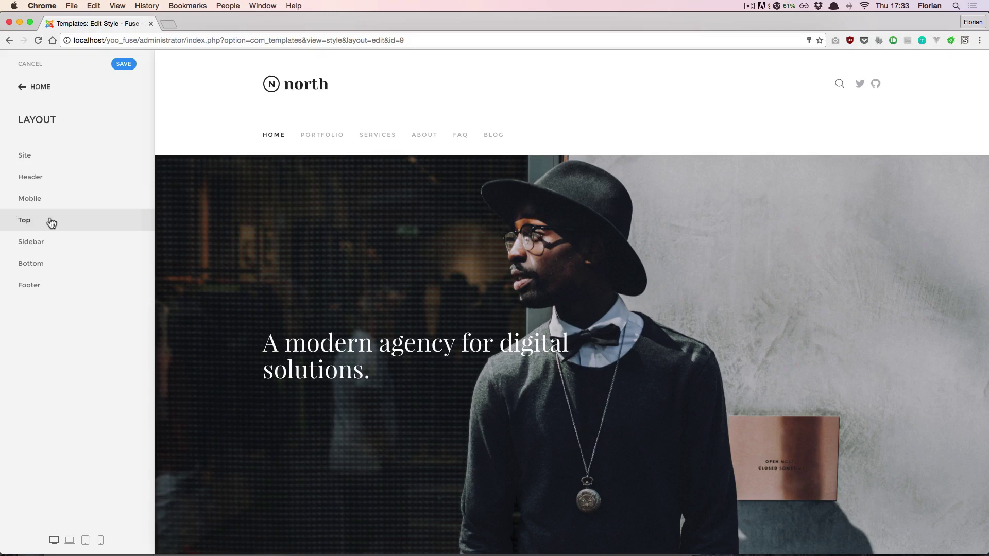
Open the Bottom section settings and review its login form in the preview.
{"action": "left_click", "coordinate": [64, 263]}
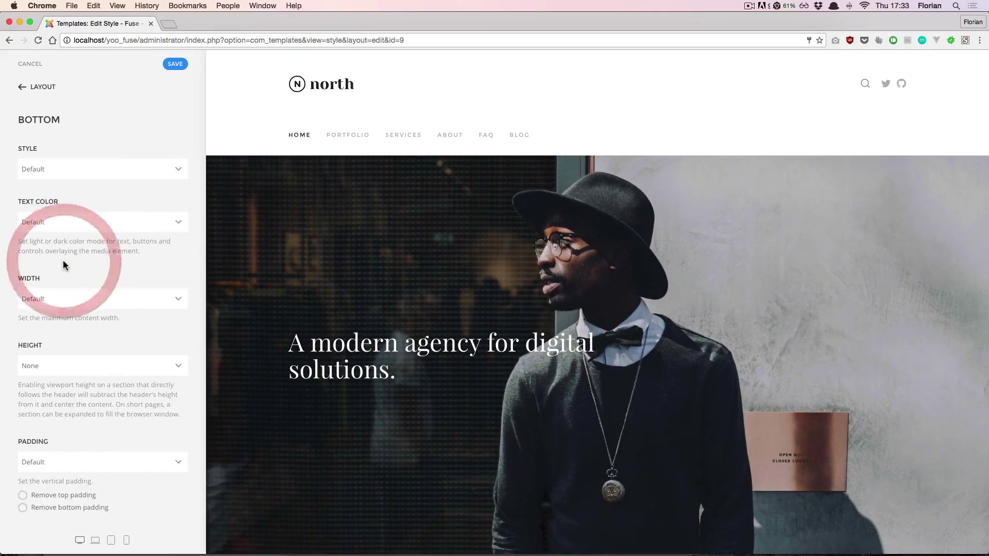
{"action": "scroll", "coordinate": [363, 246], "scroll_direction": "down", "scroll_amount": 15}
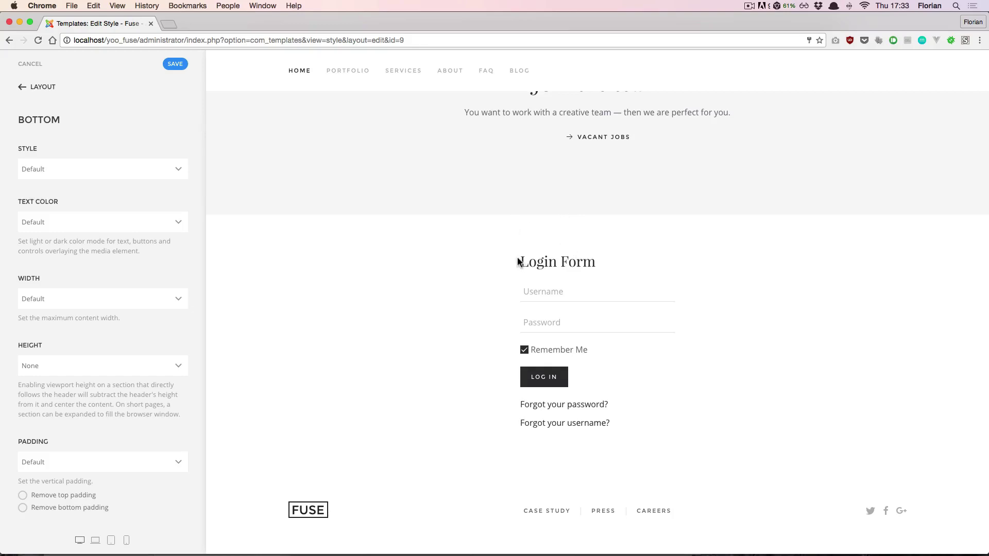
{"action": "left_click_drag", "start_coordinate": [517, 262], "coordinate": [747, 437]}
{"action": "left_click", "coordinate": [755, 404]}
Set the Bottom style to Secondary with Light text color, then change the style to Image.
{"action": "left_click", "coordinate": [106, 174]}
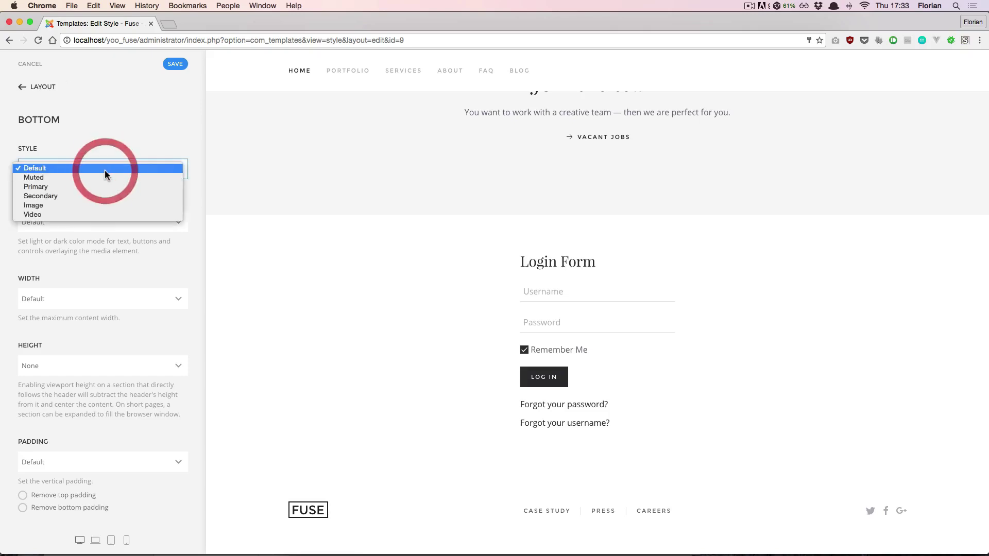
{"action": "left_click", "coordinate": [93, 195]}
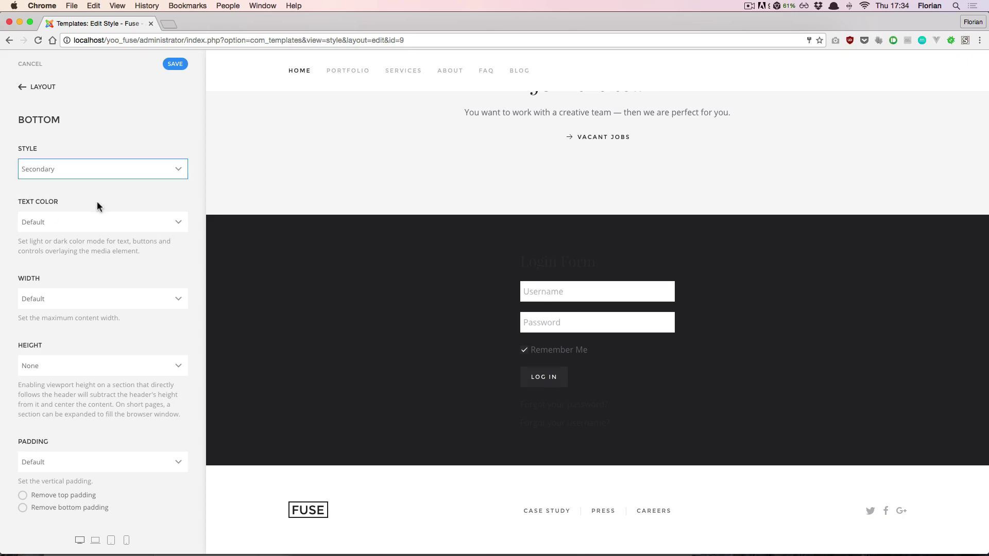
{"action": "left_click", "coordinate": [68, 225]}
{"action": "left_click", "coordinate": [61, 228]}
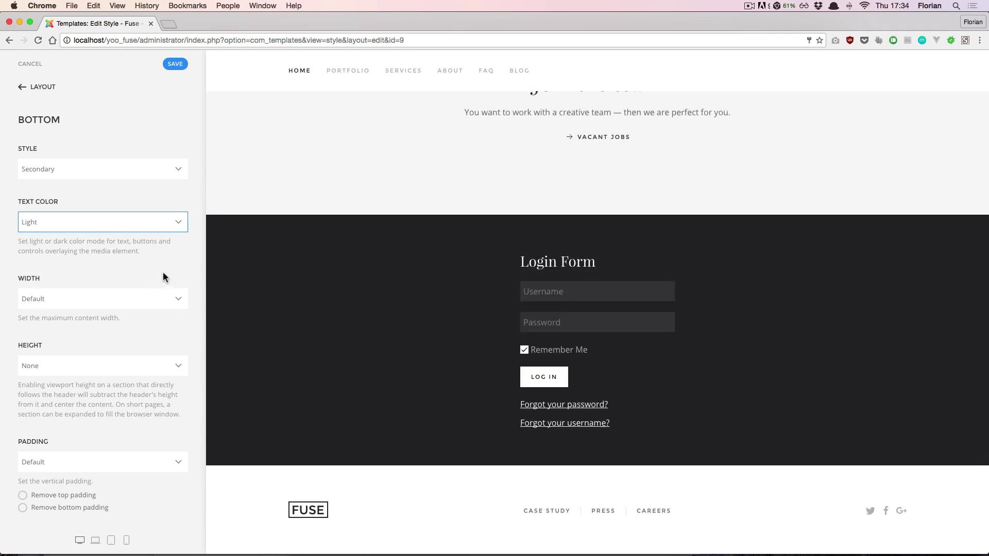
{"action": "left_click", "coordinate": [157, 173]}
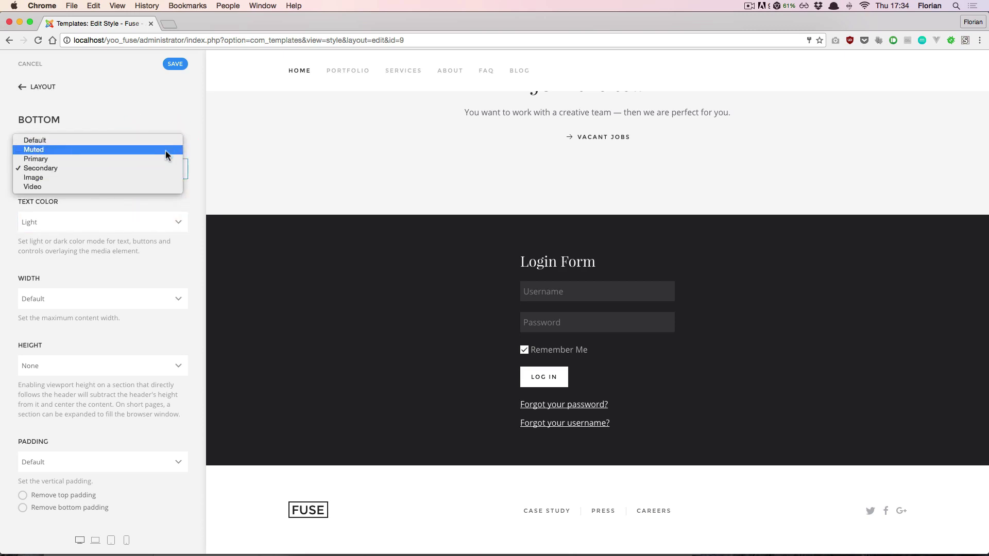
{"action": "left_click", "coordinate": [144, 177]}
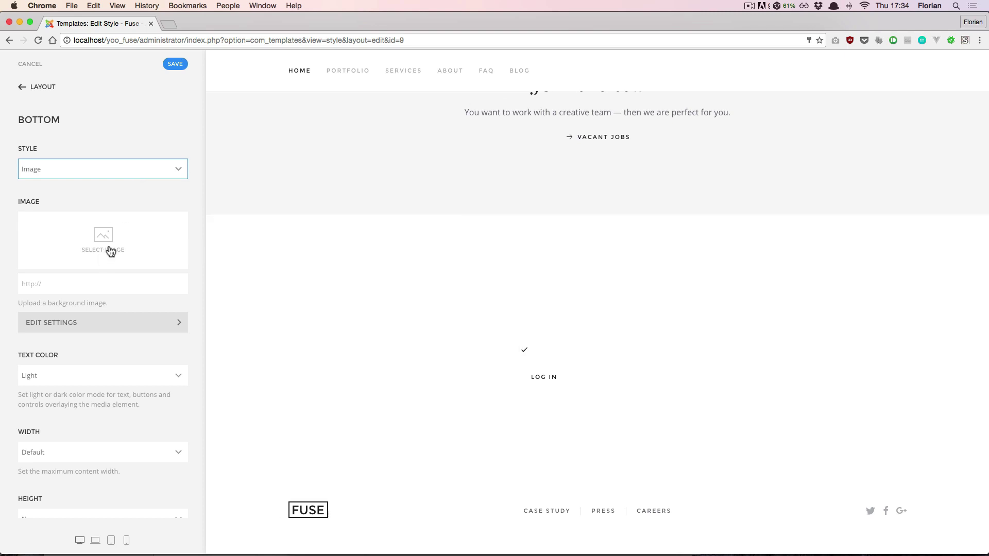
Set section-background.jpg from the demo folder as the Bottom section's background image.
{"action": "left_click", "coordinate": [109, 246]}
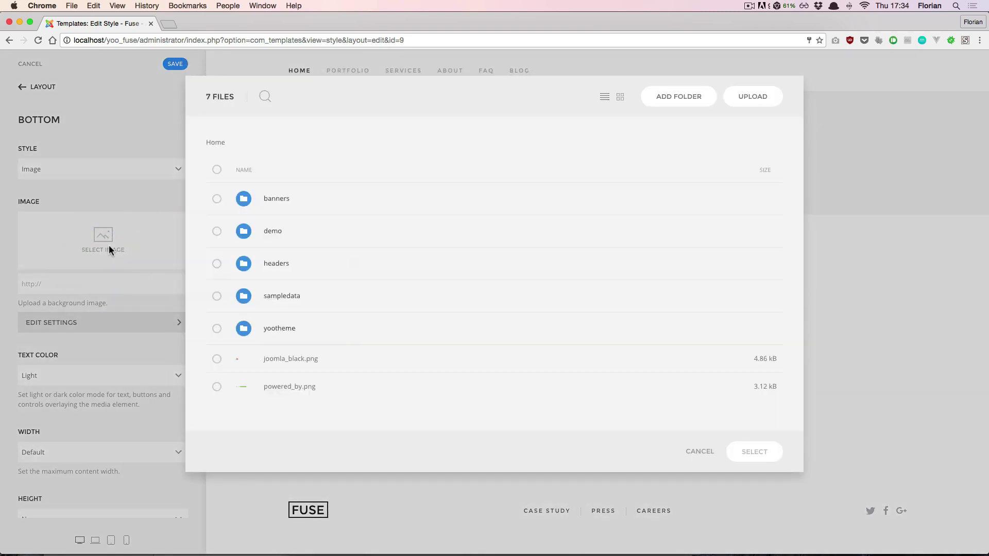
{"action": "left_click", "coordinate": [271, 230]}
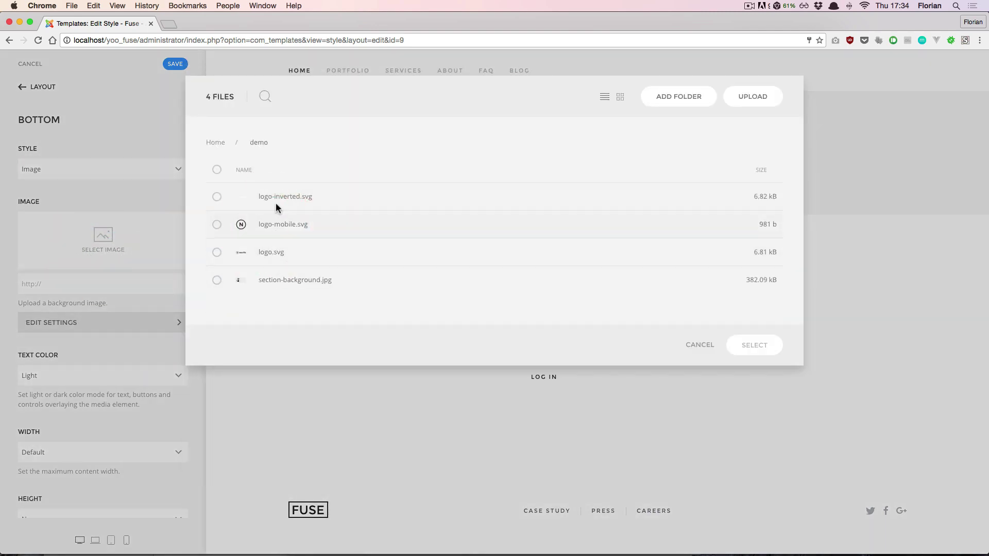
{"action": "left_click", "coordinate": [255, 284]}
{"action": "left_click", "coordinate": [760, 345]}
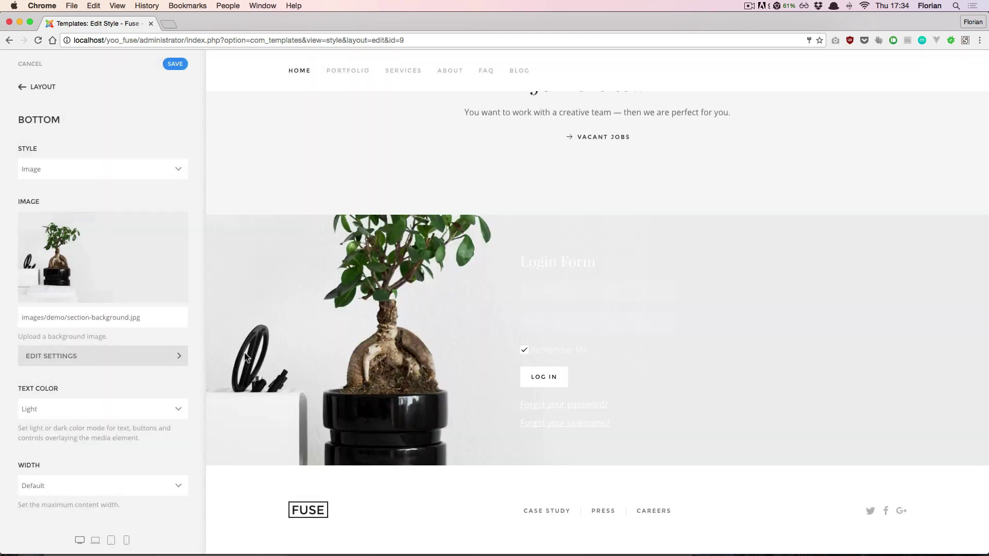
Give the background image a dark grey overlay color with reduced alpha.
{"action": "left_click", "coordinate": [81, 360]}
{"action": "scroll", "coordinate": [205, 243], "scroll_direction": "down", "scroll_amount": 5}
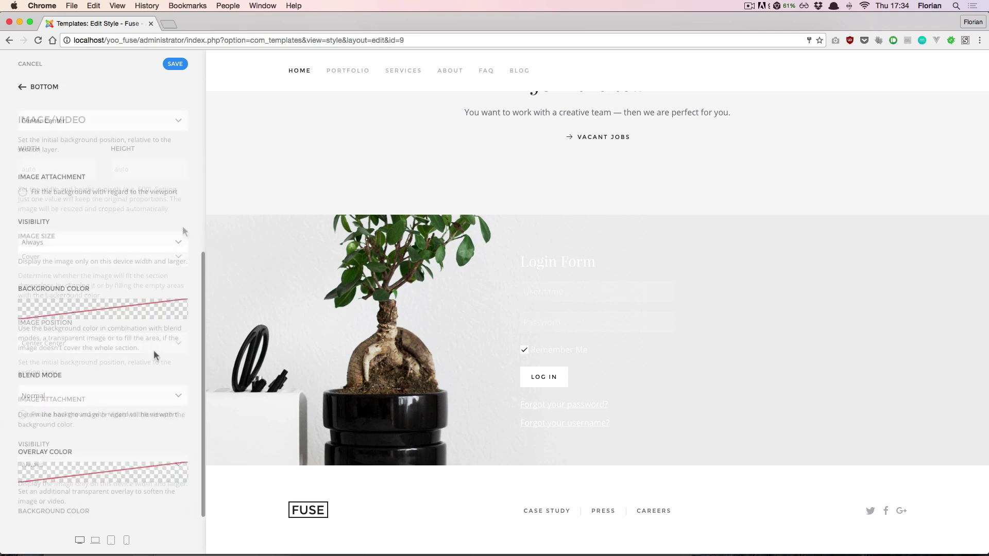
{"action": "left_click", "coordinate": [126, 474]}
{"action": "scroll", "coordinate": [154, 474], "scroll_direction": "down", "scroll_amount": 4}
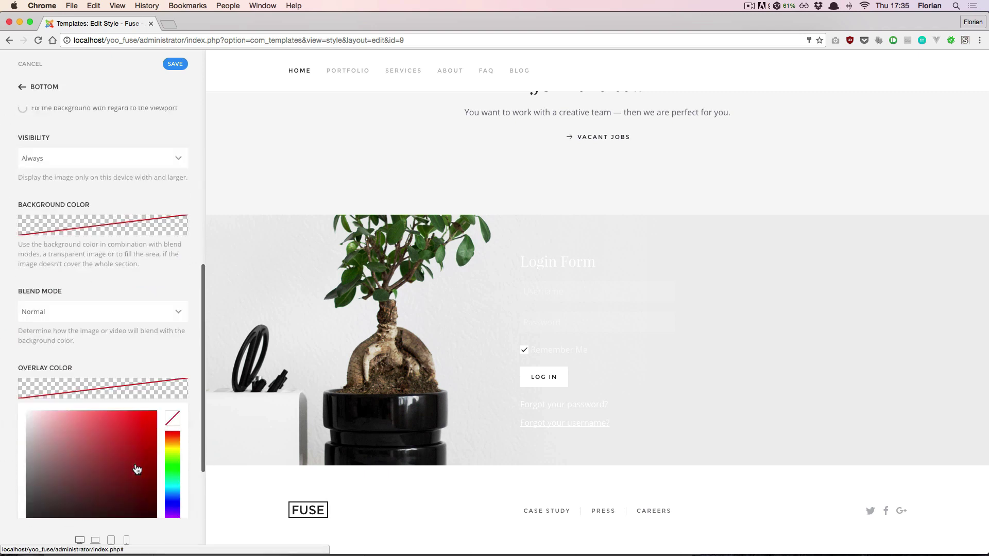
{"action": "left_click_drag", "start_coordinate": [146, 419], "coordinate": [22, 424]}
{"action": "left_click_drag", "start_coordinate": [180, 467], "coordinate": [155, 469]}
{"action": "left_click", "coordinate": [166, 506]}
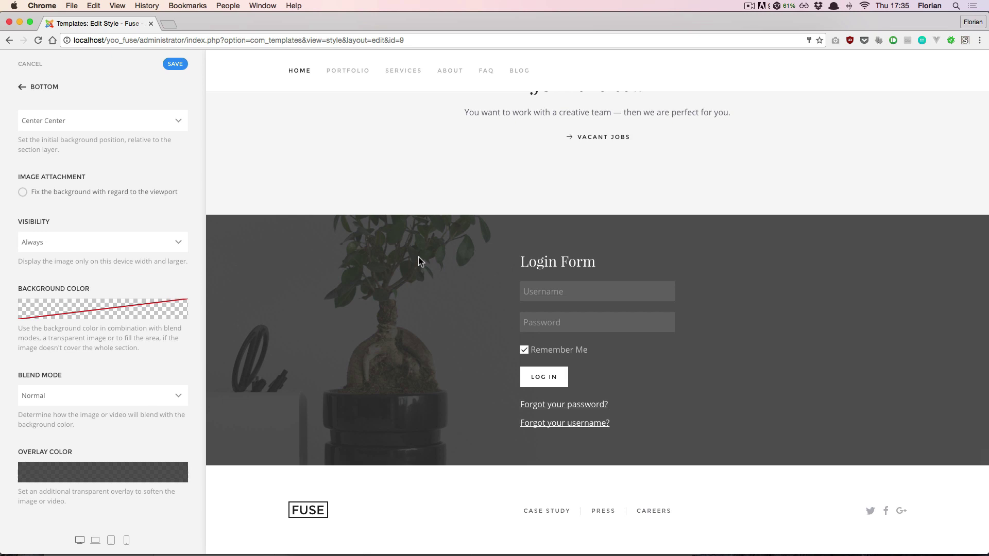
Go back to the Layout list and open the Sidebar settings (33% width, Large gutter, divider).
{"action": "left_click", "coordinate": [33, 88]}
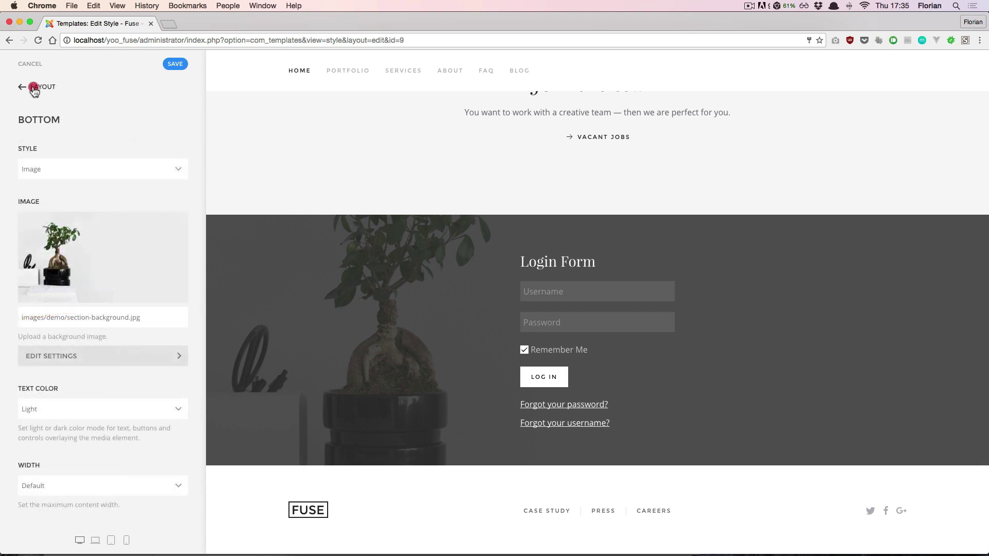
{"action": "left_click", "coordinate": [33, 89]}
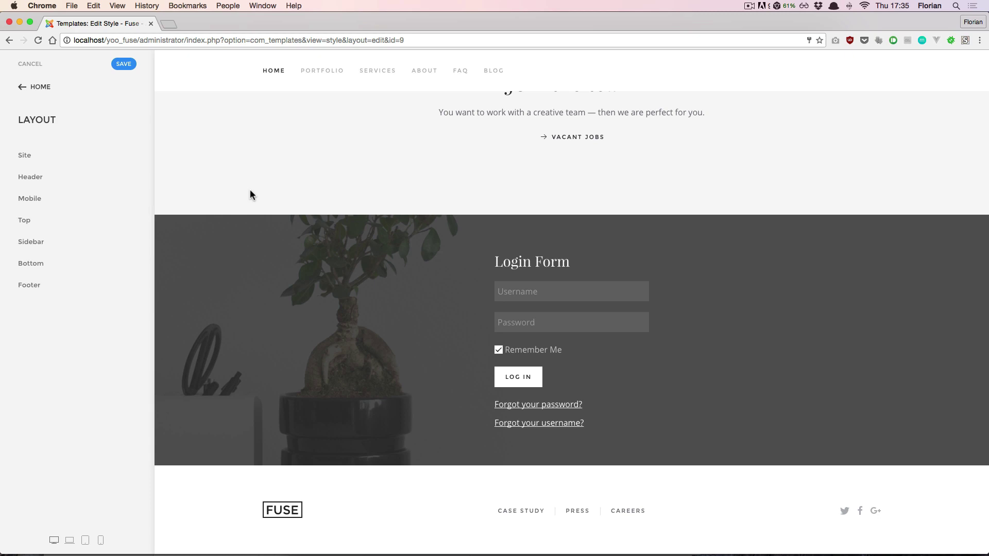
{"action": "left_click", "coordinate": [54, 244]}
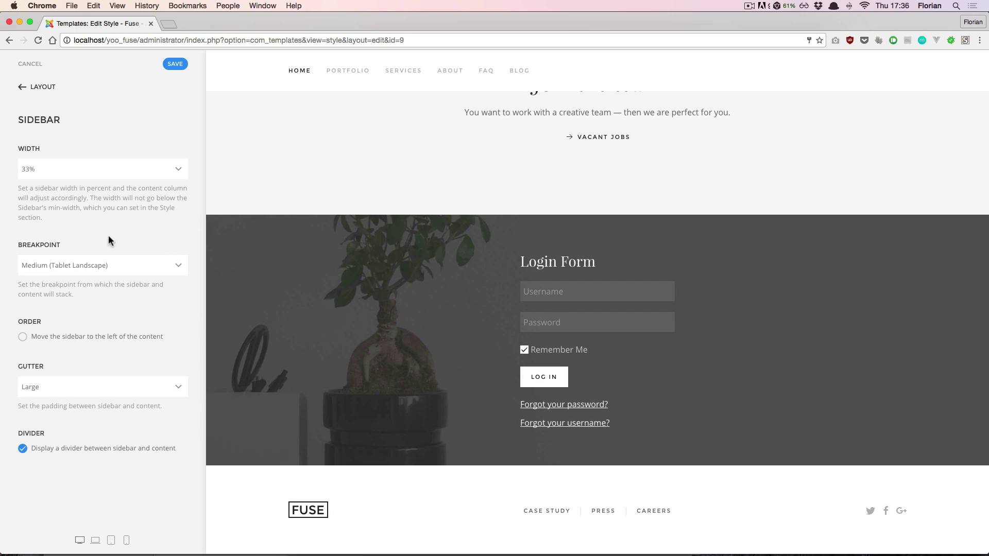
{"action": "scroll", "coordinate": [279, 235], "scroll_direction": "up", "scroll_amount": 20}
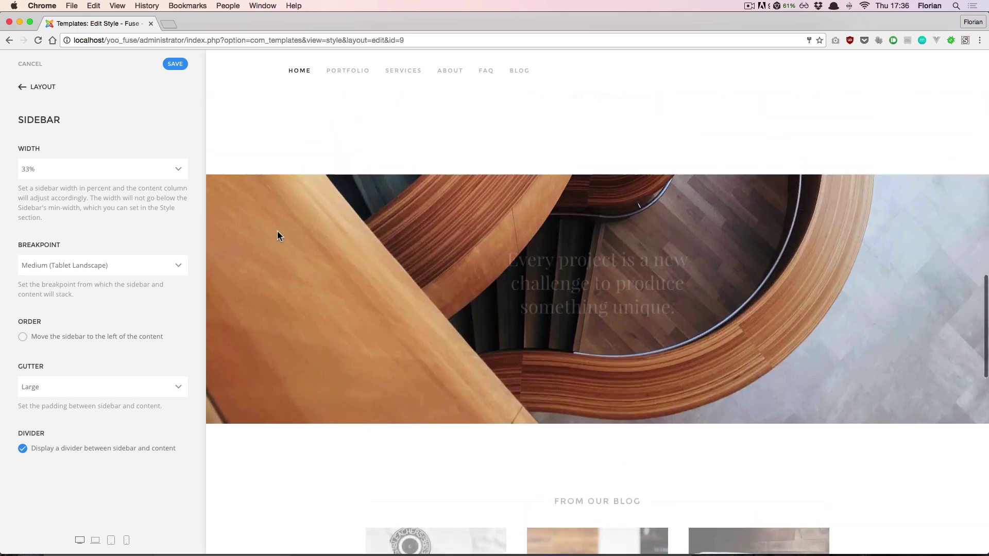
{"action": "scroll", "coordinate": [274, 233], "scroll_direction": "down", "scroll_amount": 3}
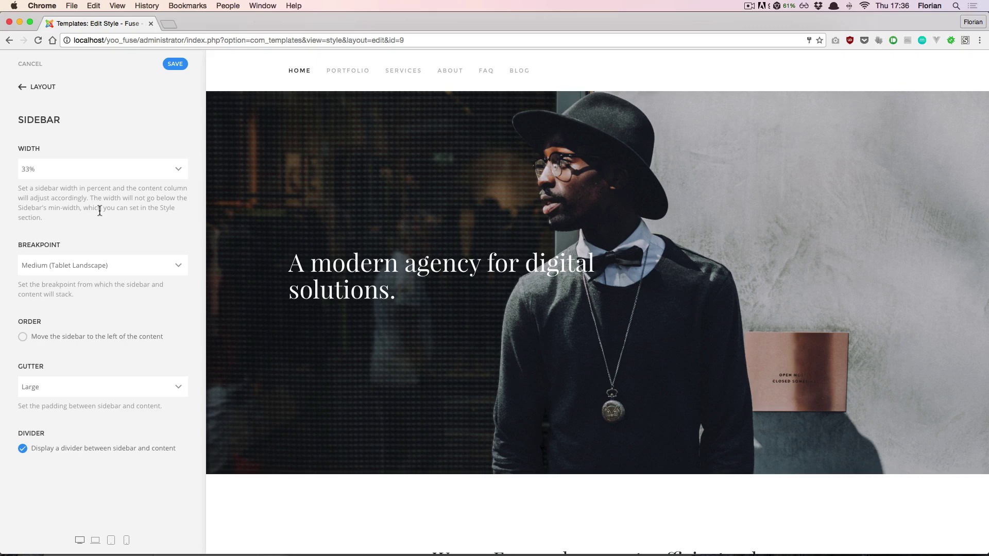
Return to the Layout list and open the Footer with its Image, Subnav and Social elements.
{"action": "left_click", "coordinate": [43, 88]}
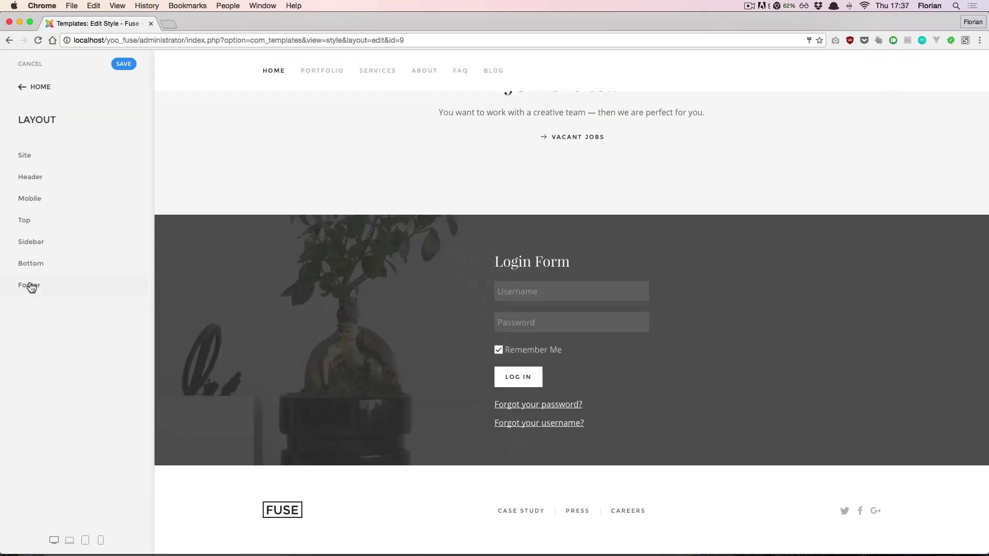
{"action": "left_click", "coordinate": [30, 286]}
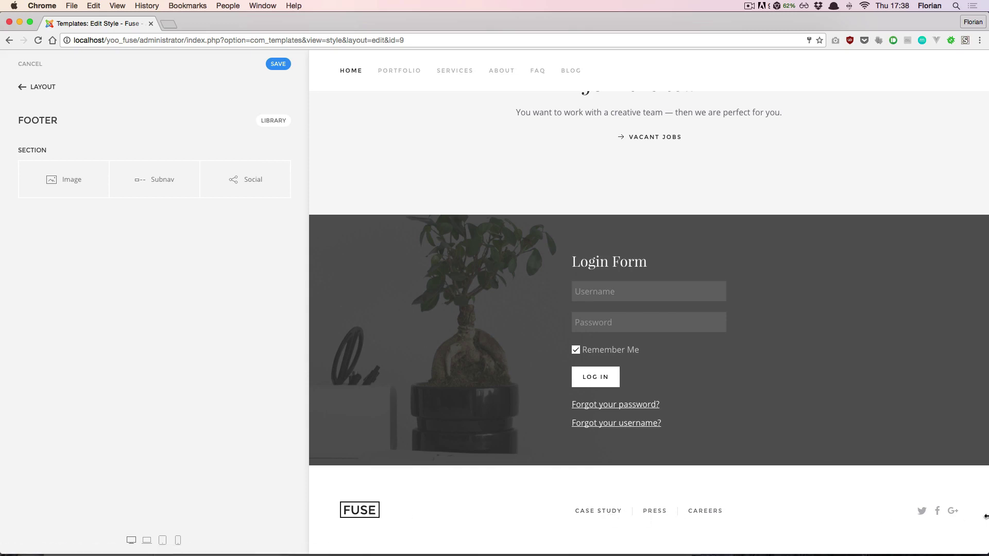
Go back to the top-level customizer panel and scroll the preview to the page top.
{"action": "left_click", "coordinate": [45, 88]}
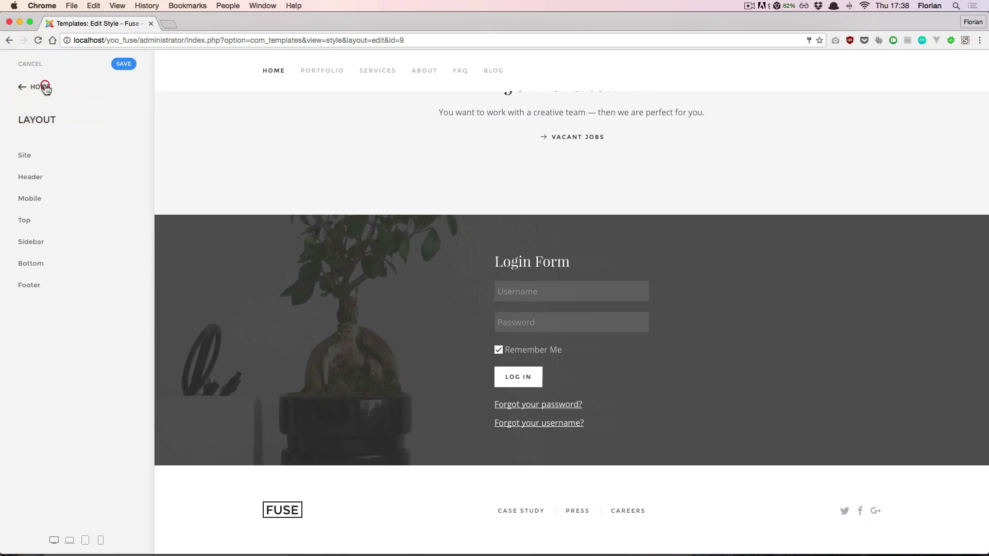
{"action": "left_click", "coordinate": [45, 87]}
{"action": "scroll", "coordinate": [206, 178], "scroll_direction": "up", "scroll_amount": 20}
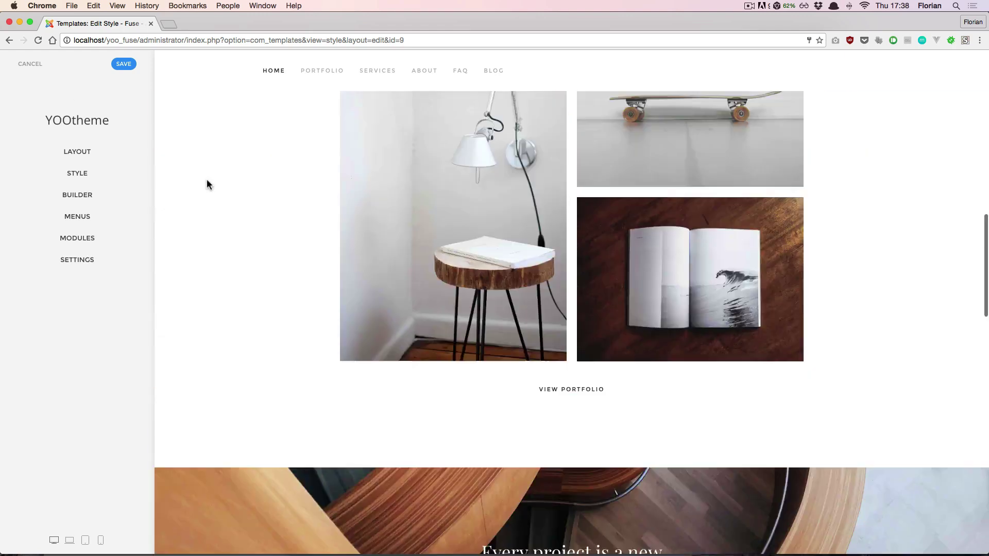